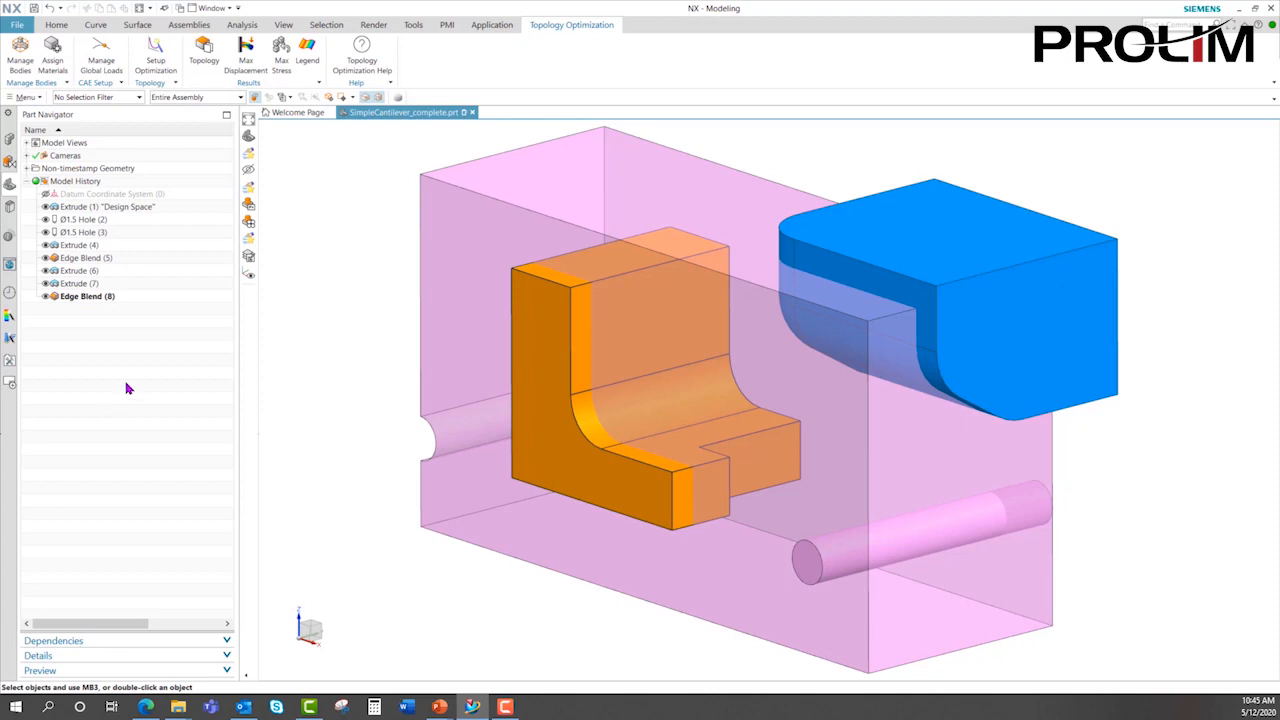
Highlight the Design Space extrude in the model history, and check which ribbon toolsets are enabled.
click(80, 207)
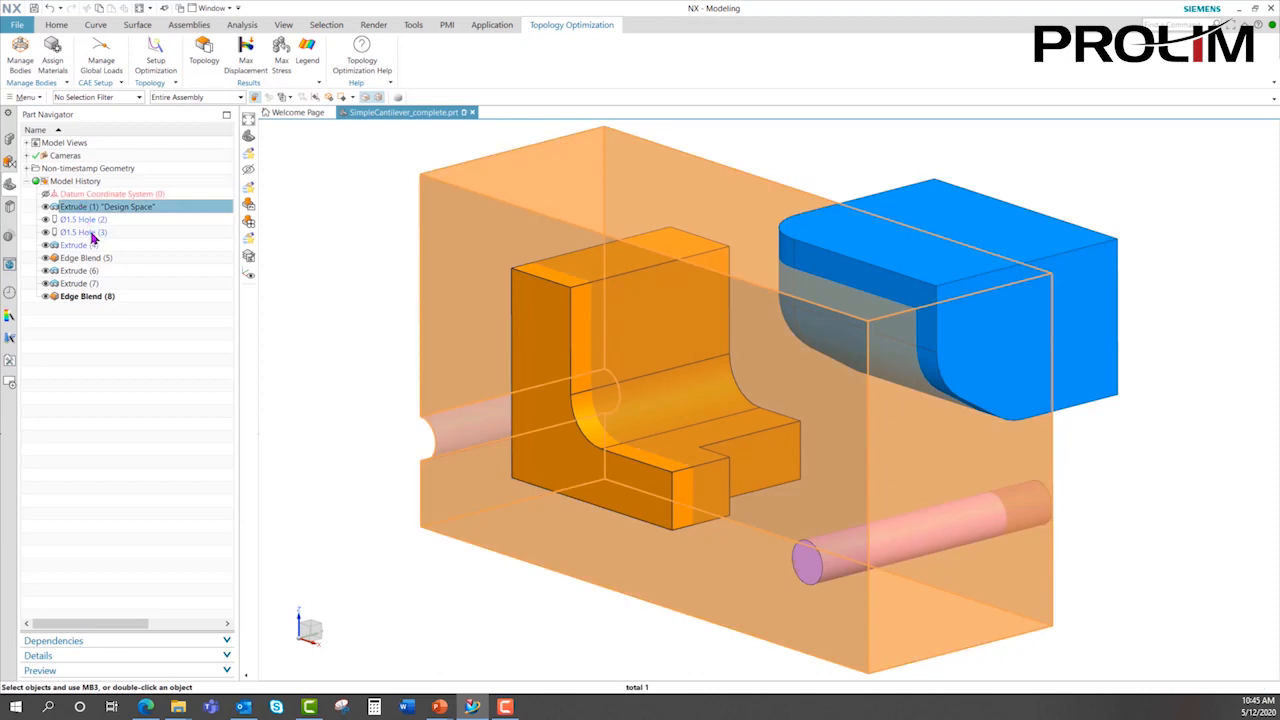
key(Escape)
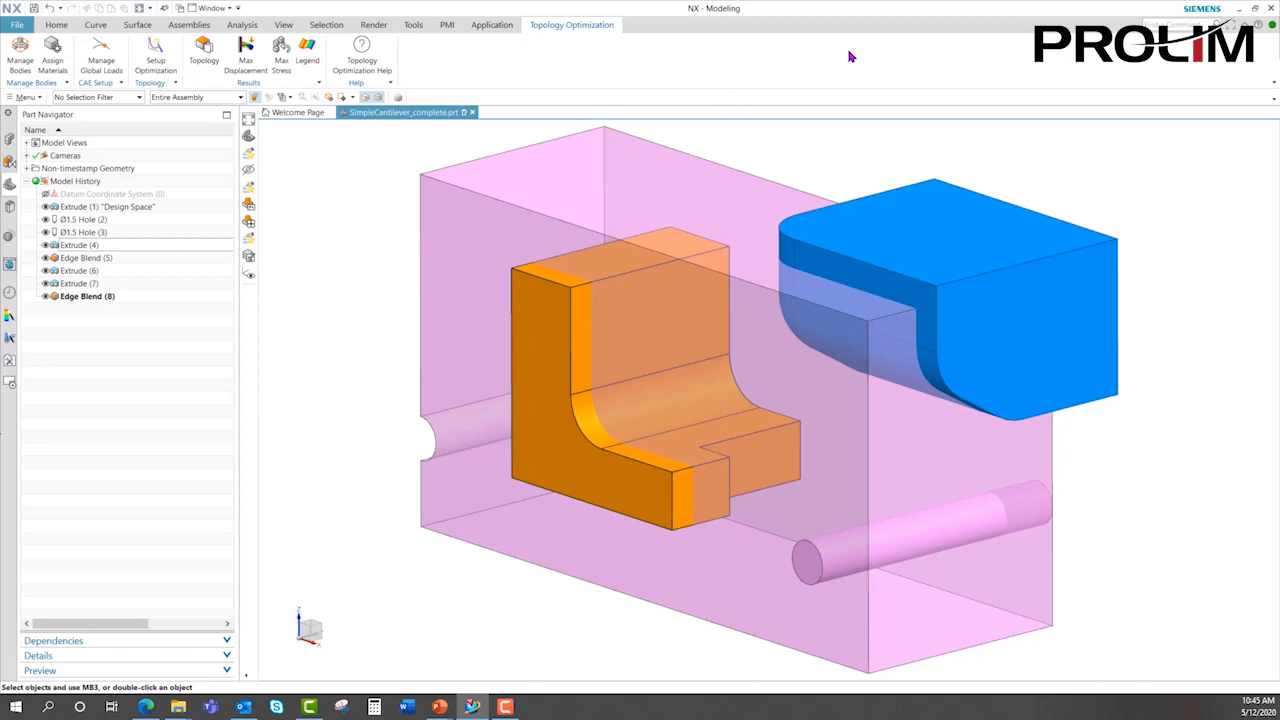
right_click(871, 66)
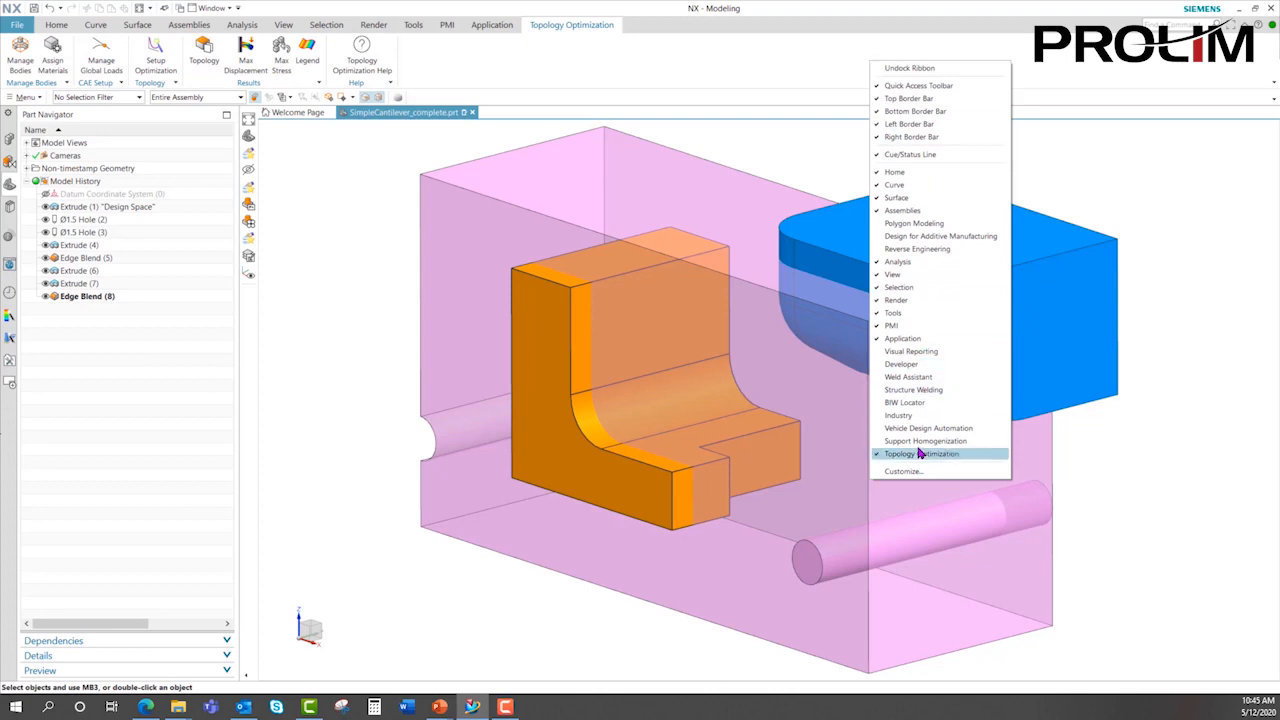
click(714, 70)
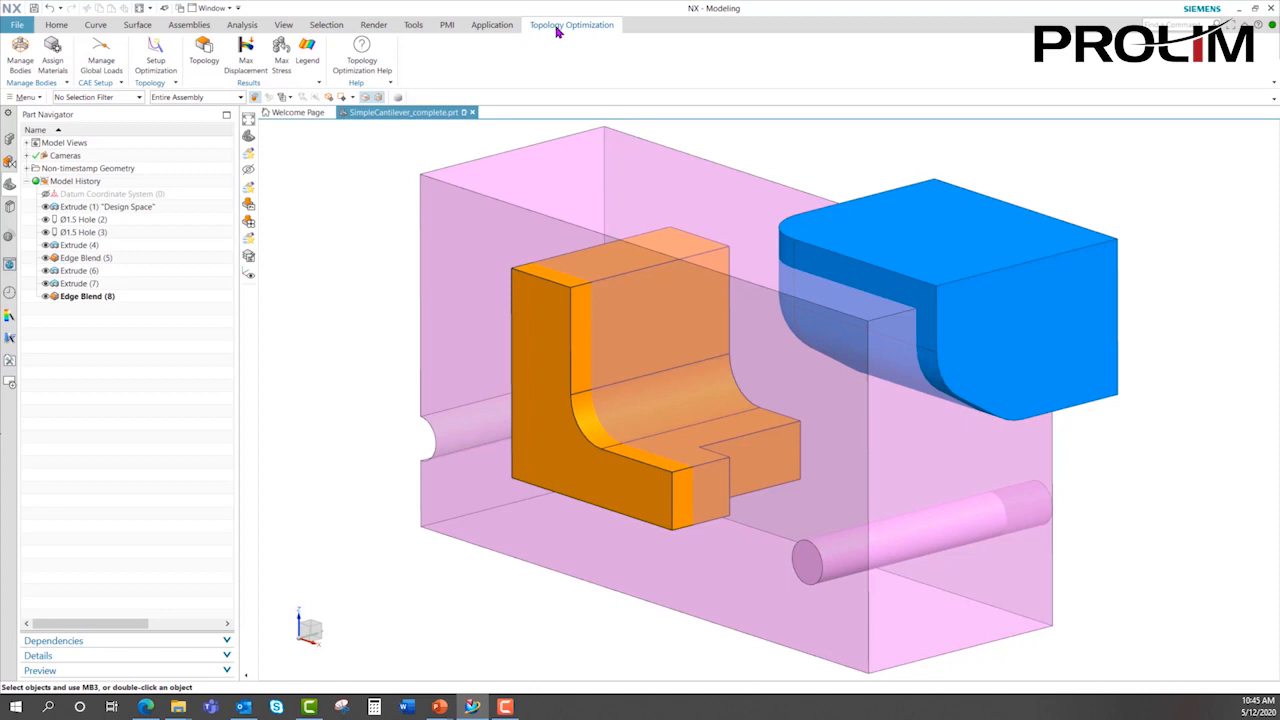
Look up Aluminum_2014 among the library materials available for assignment, without assigning it.
click(53, 63)
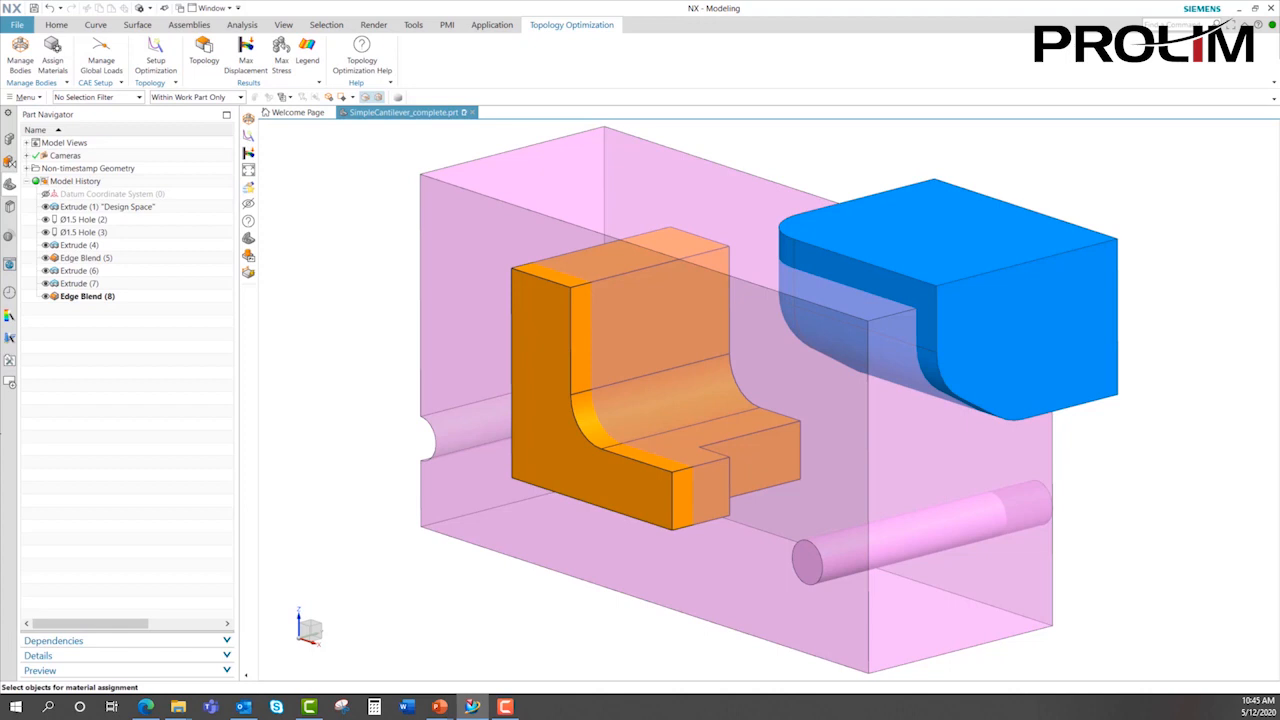
drag(951, 113, 396, 117)
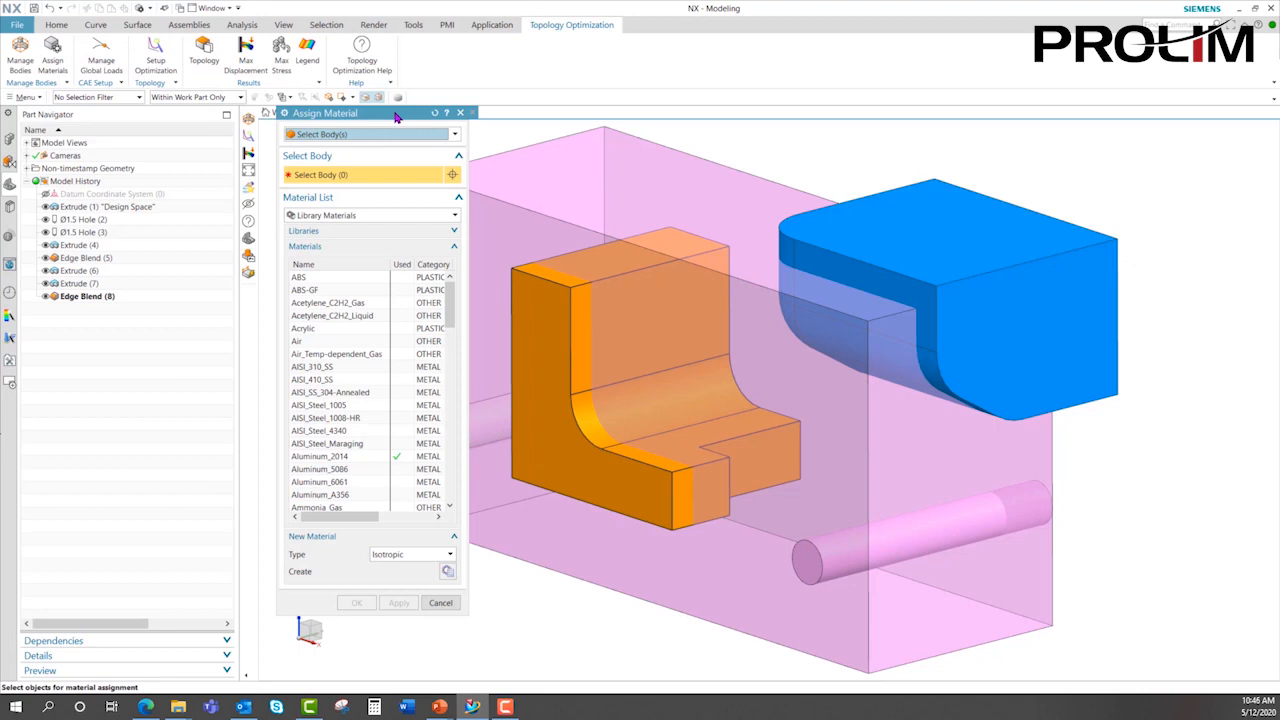
click(338, 457)
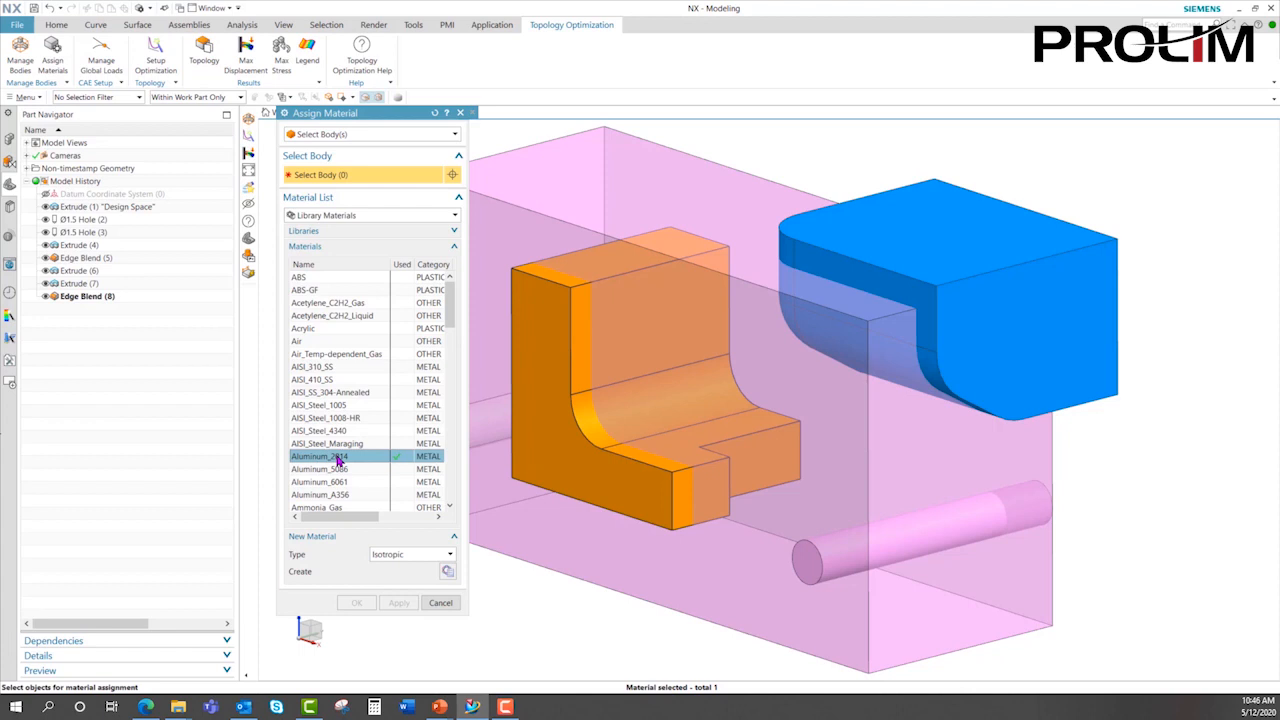
click(440, 603)
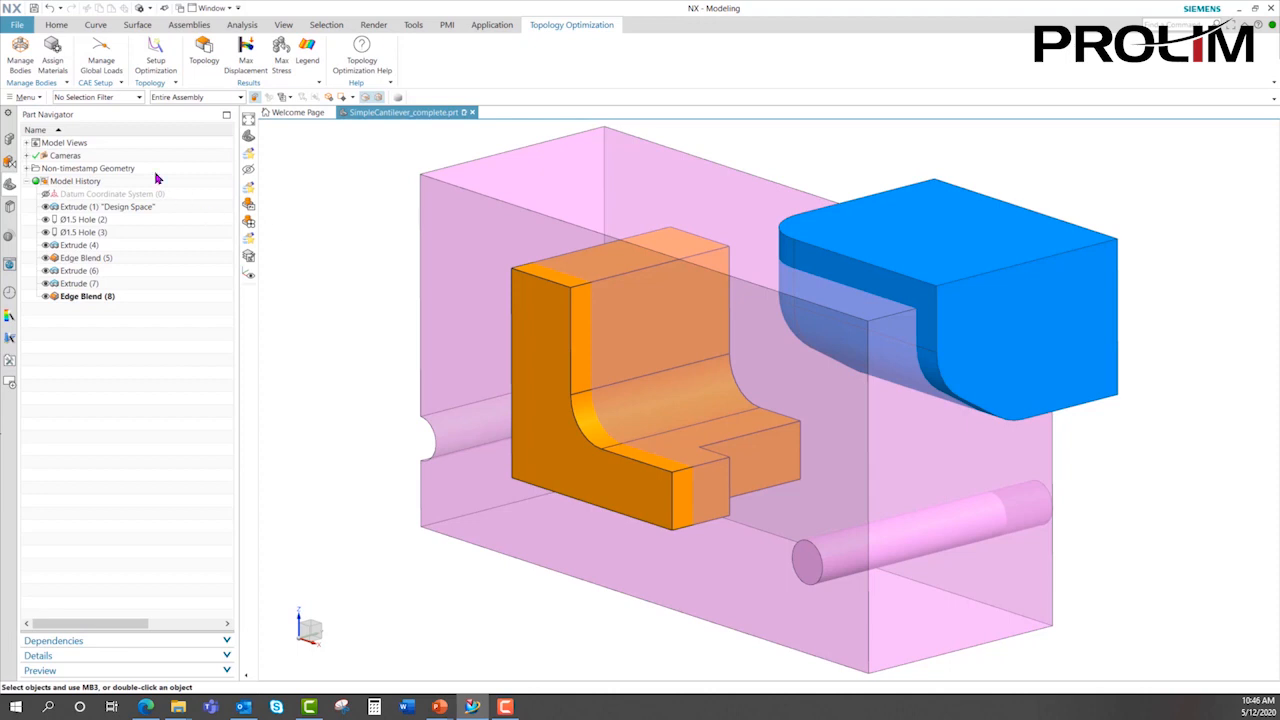
Select the large block in Manage Bodies, flag it as design space, and pick the Design Space entry in the body list.
click(21, 50)
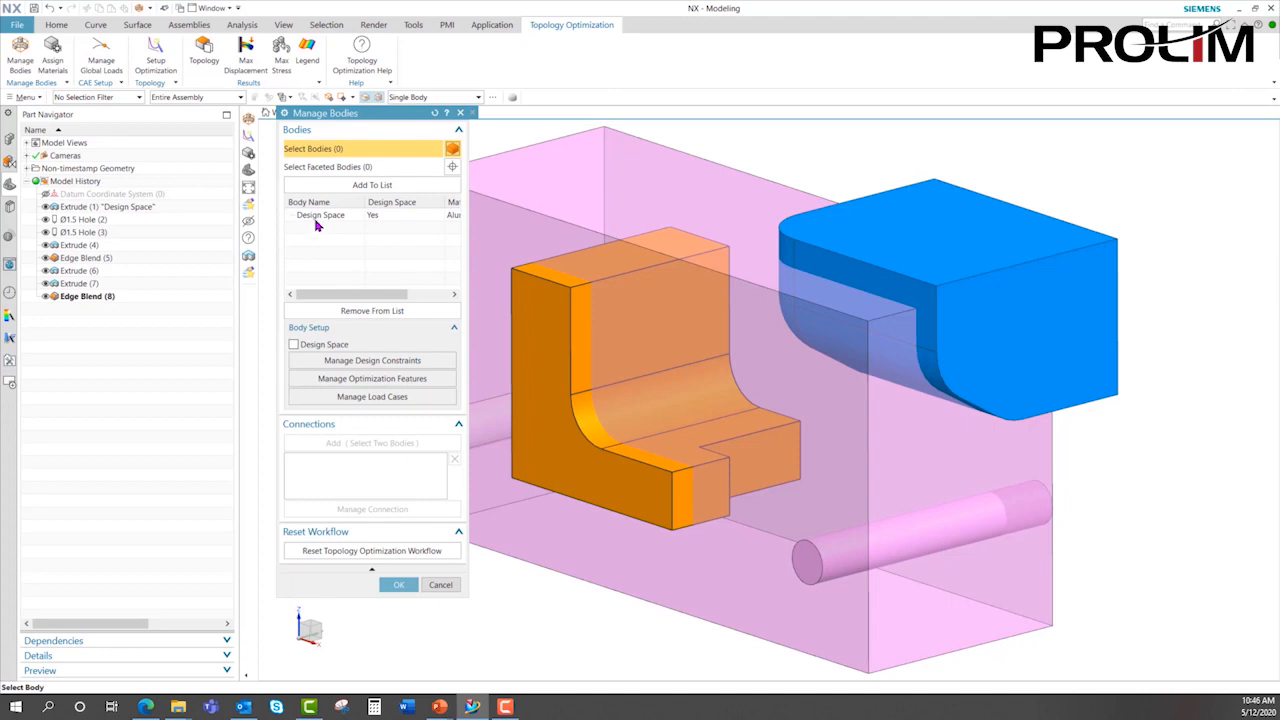
click(519, 219)
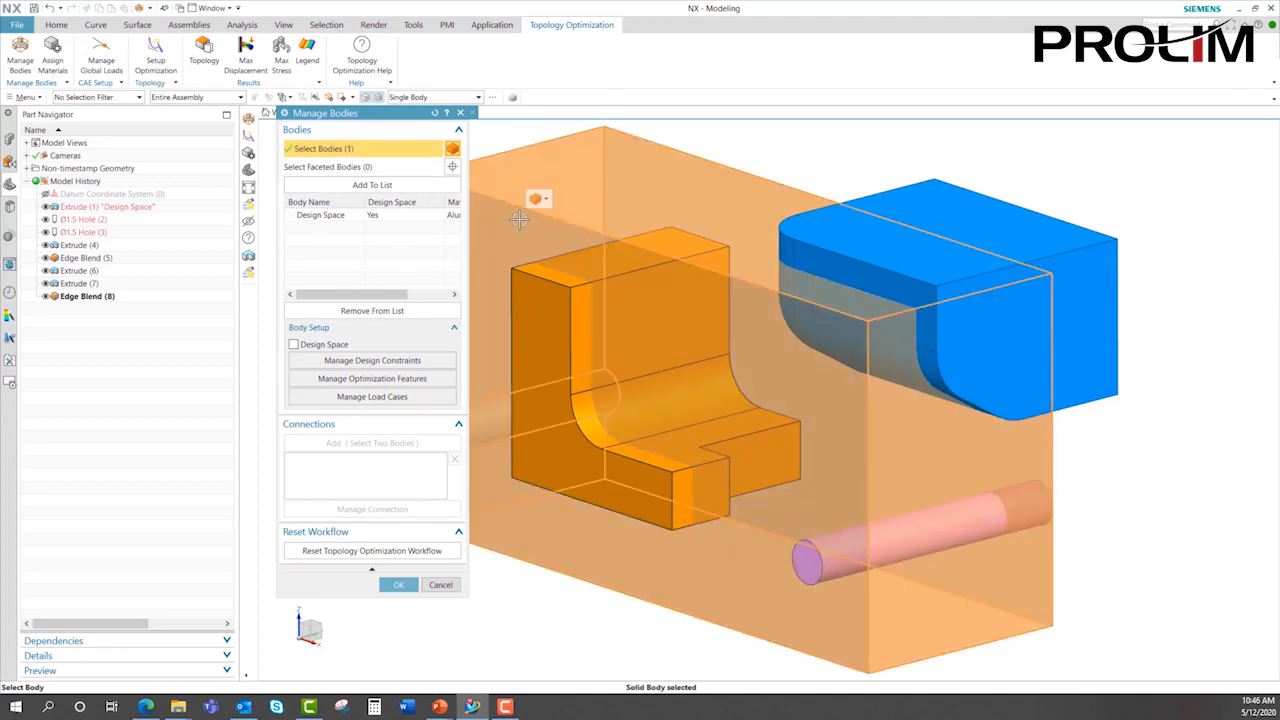
click(294, 345)
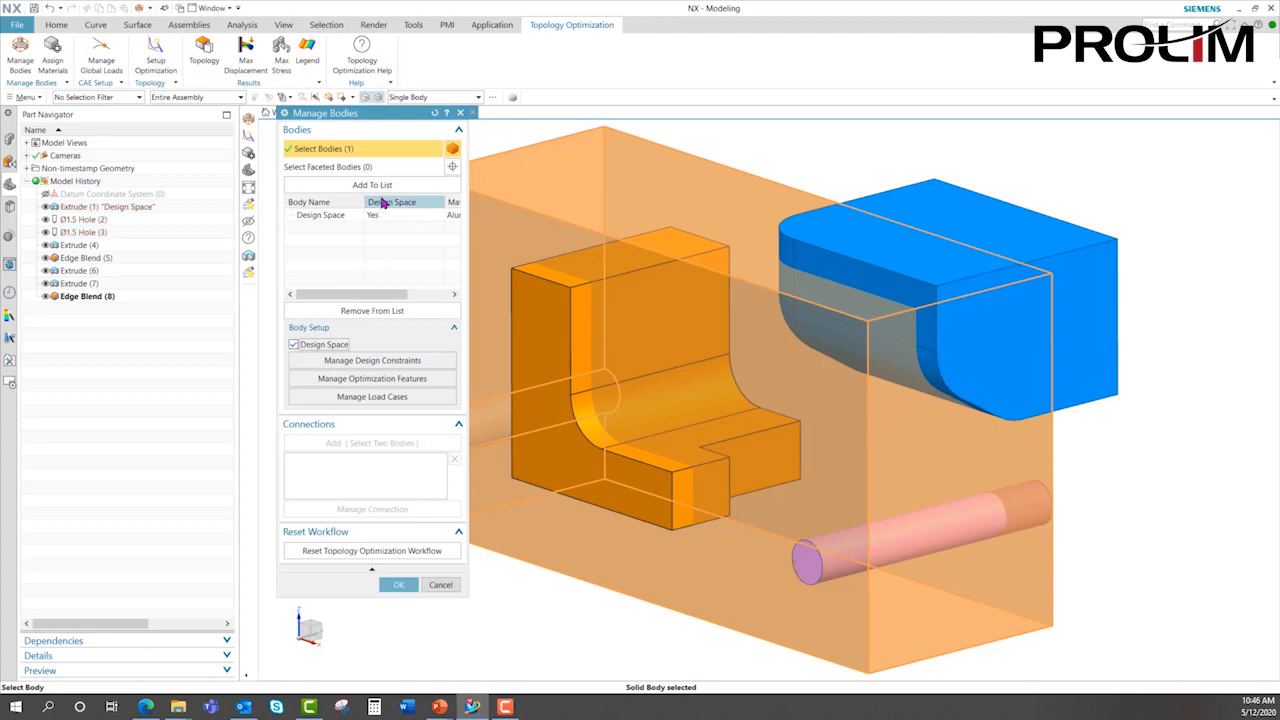
click(345, 218)
drag(360, 292, 271, 305)
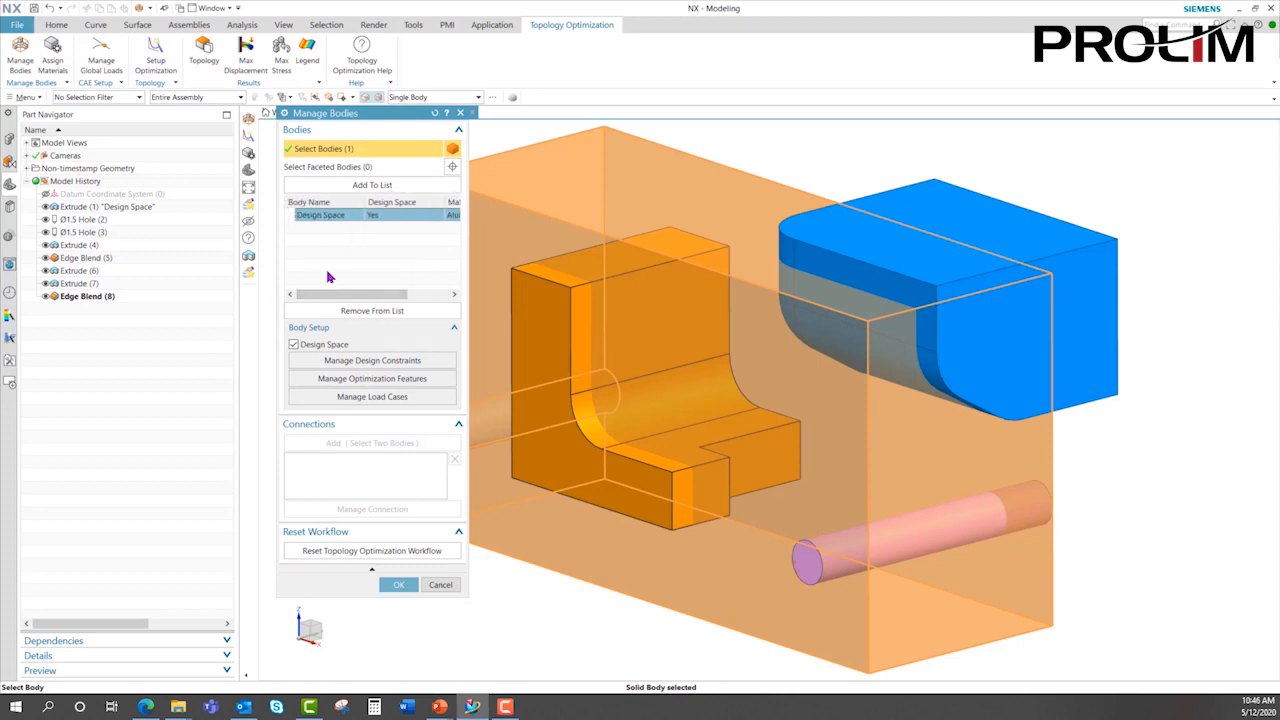
Set optimization feature SIMPLE HOLE(2:1A) to Keep Out with a Fixed constraint to ground.
click(367, 384)
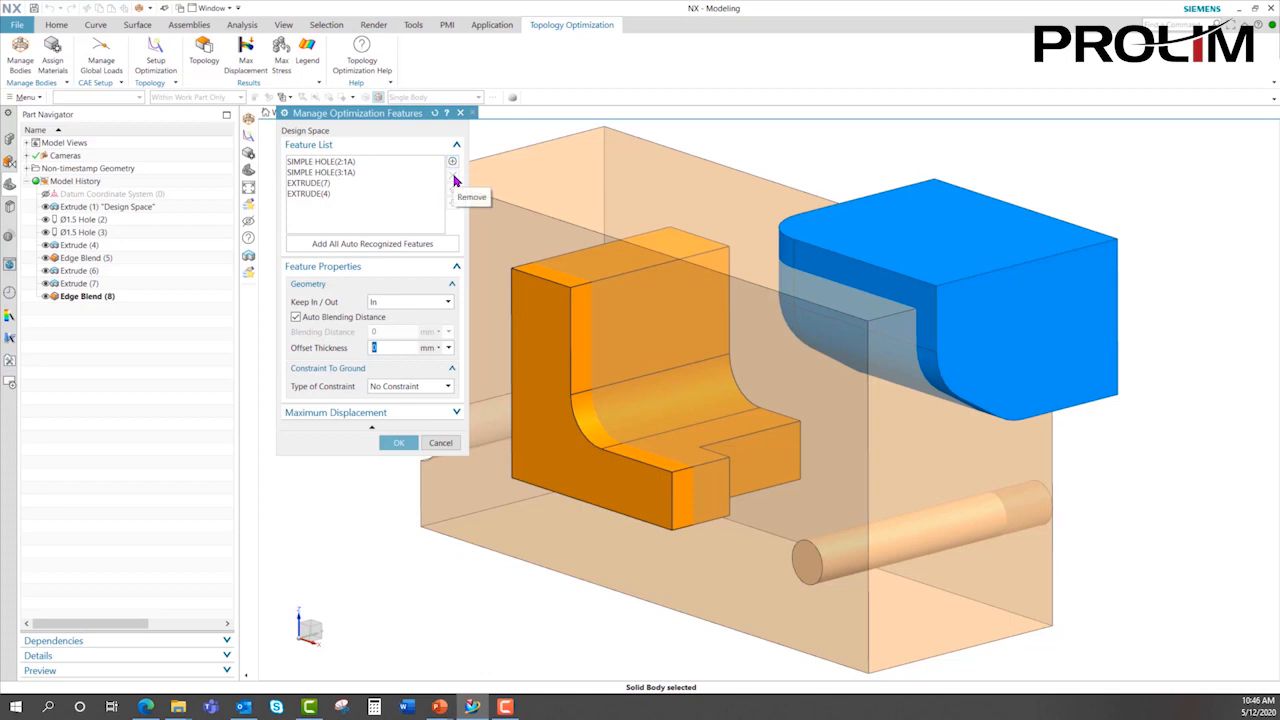
click(324, 163)
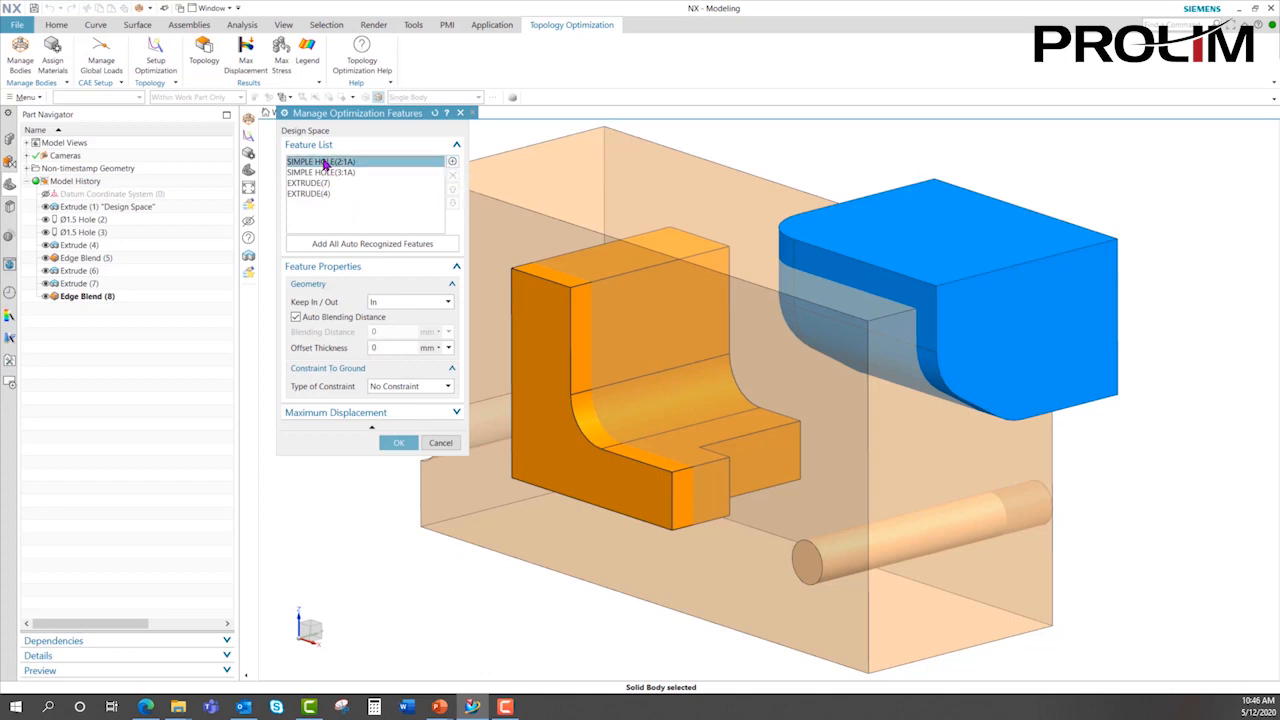
drag(370, 117, 237, 117)
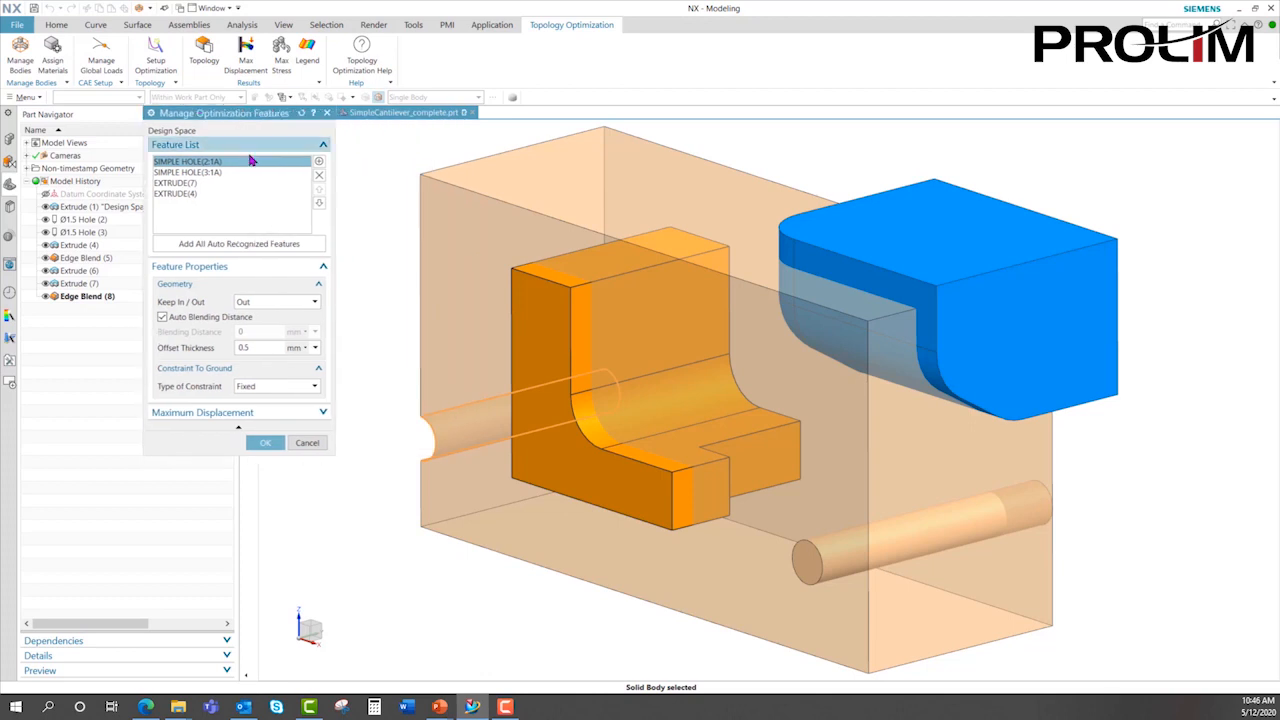
click(249, 303)
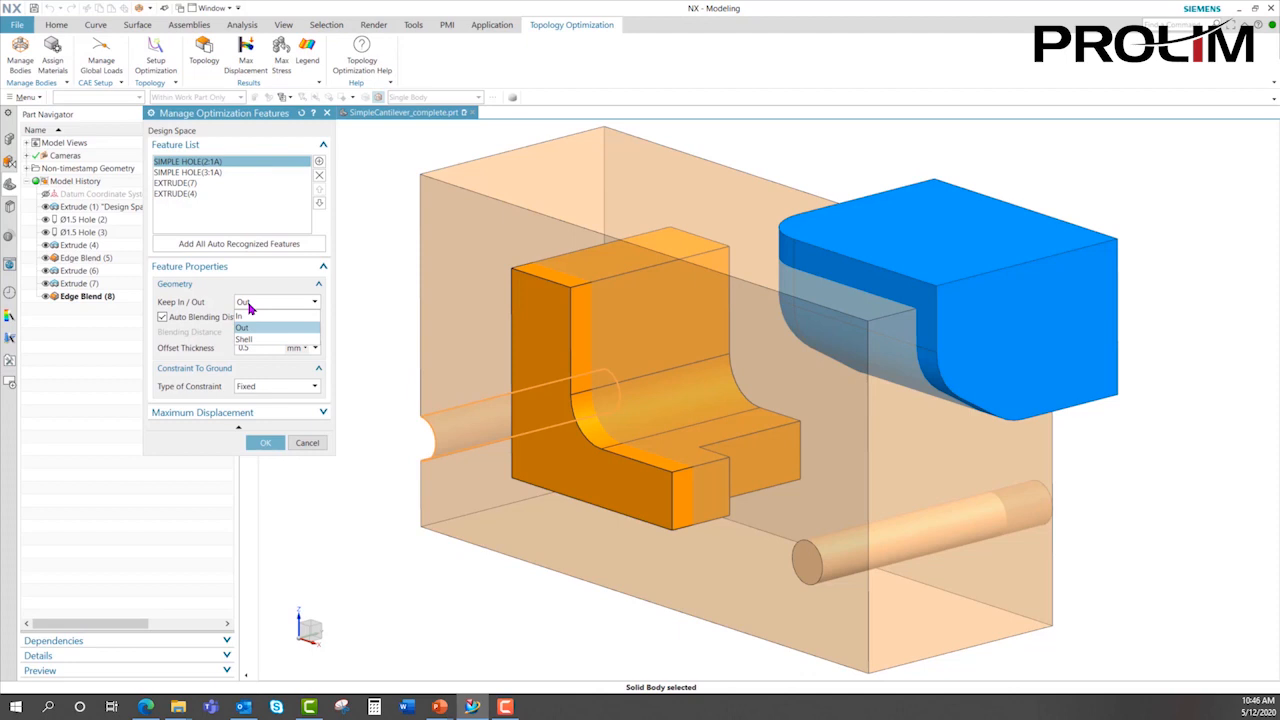
click(256, 328)
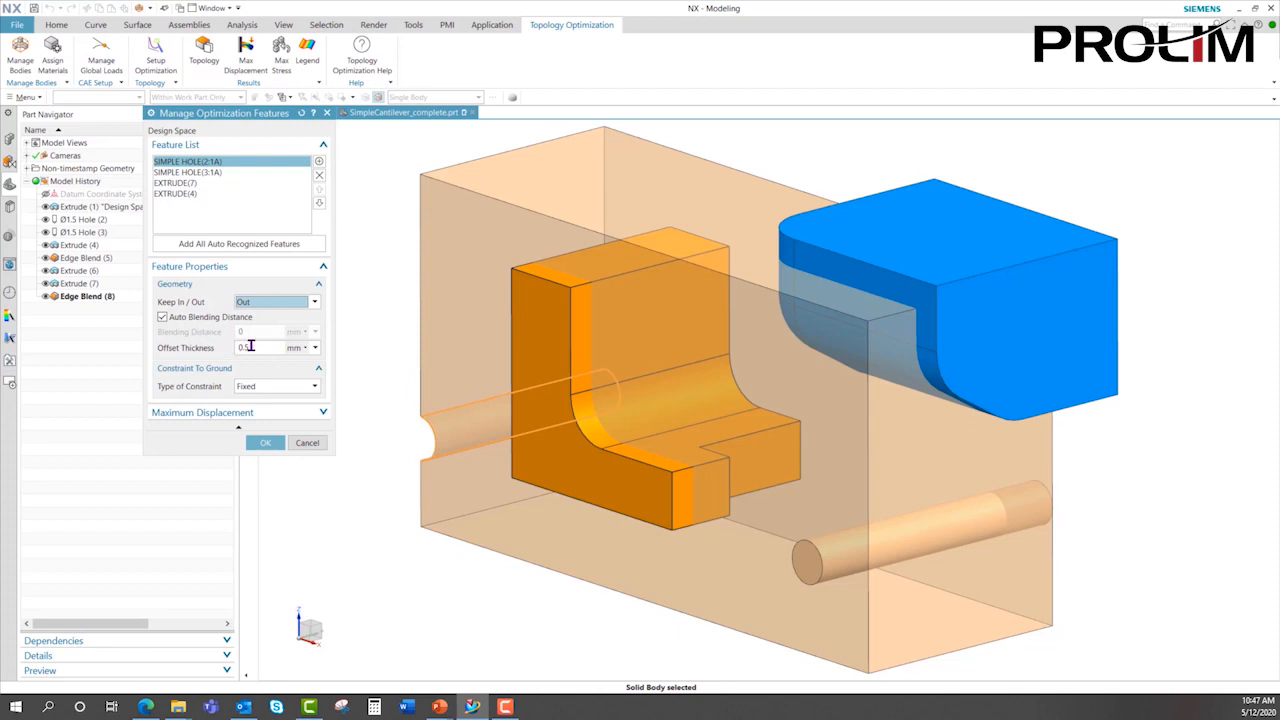
click(307, 387)
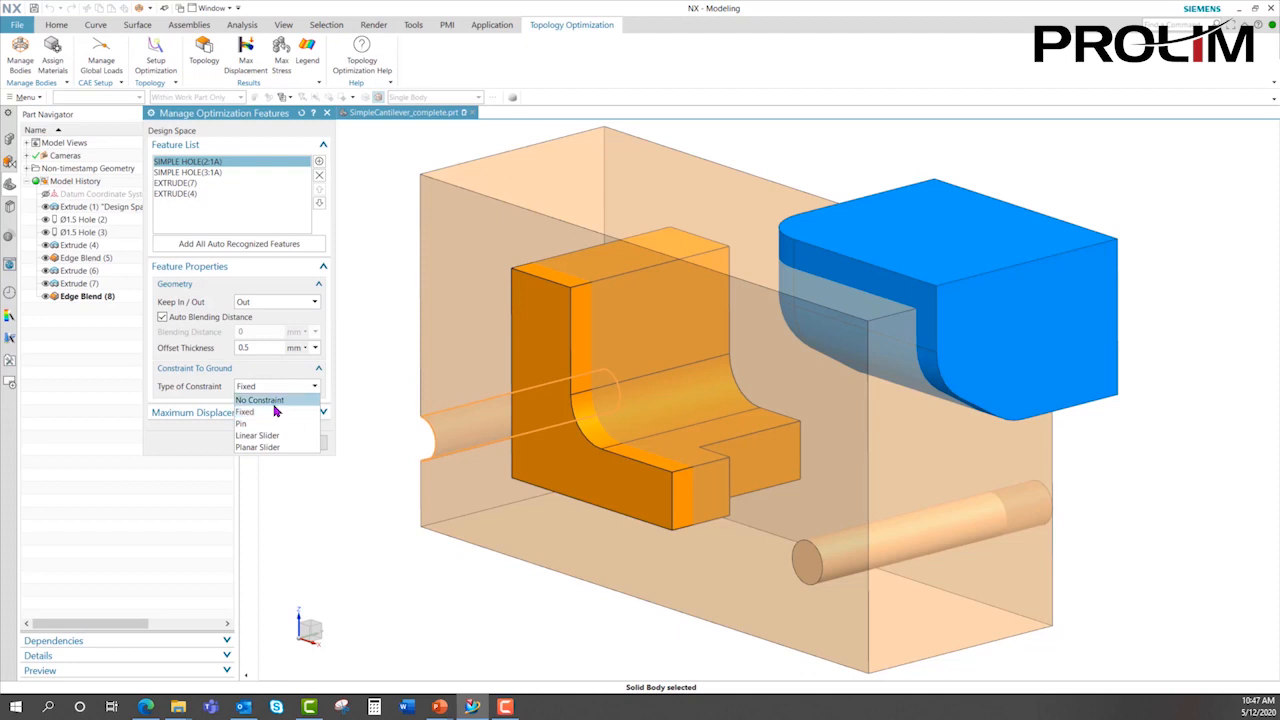
click(312, 411)
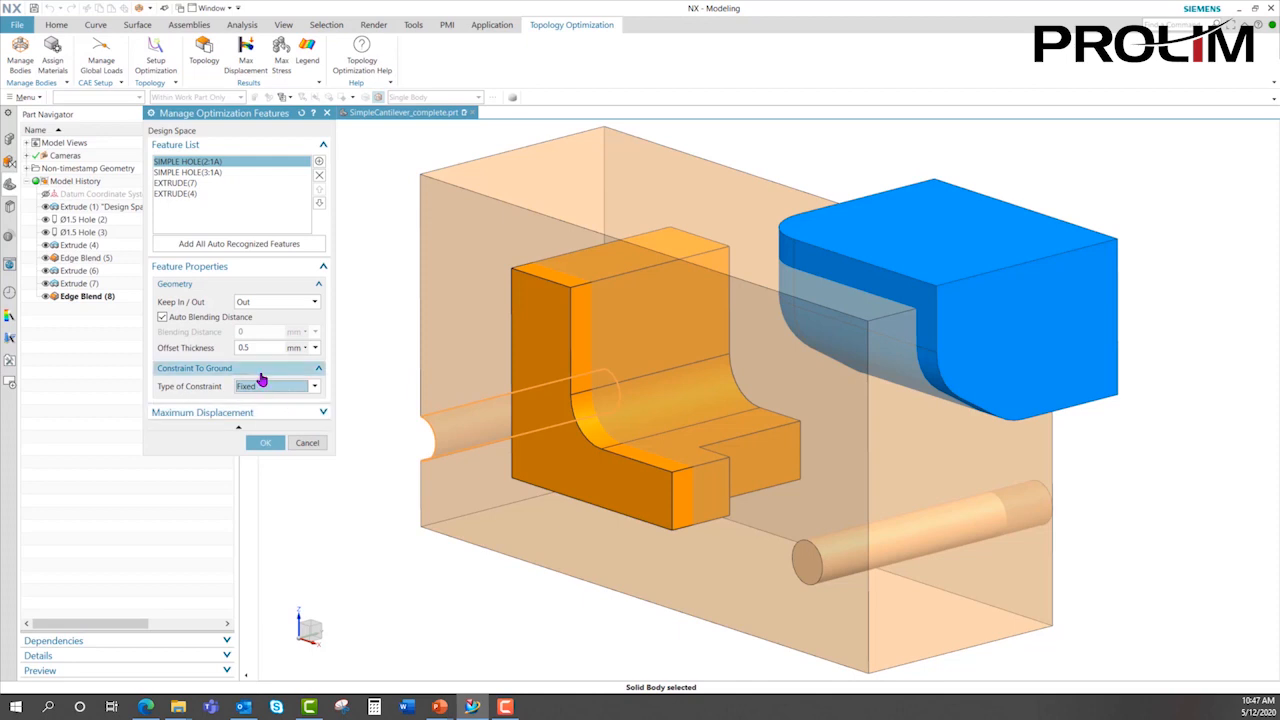
Review the optimization properties of SIMPLE HOLE(3:1A), EXTRUDE(7) and EXTRUDE(4), and accept the feature settings.
click(196, 173)
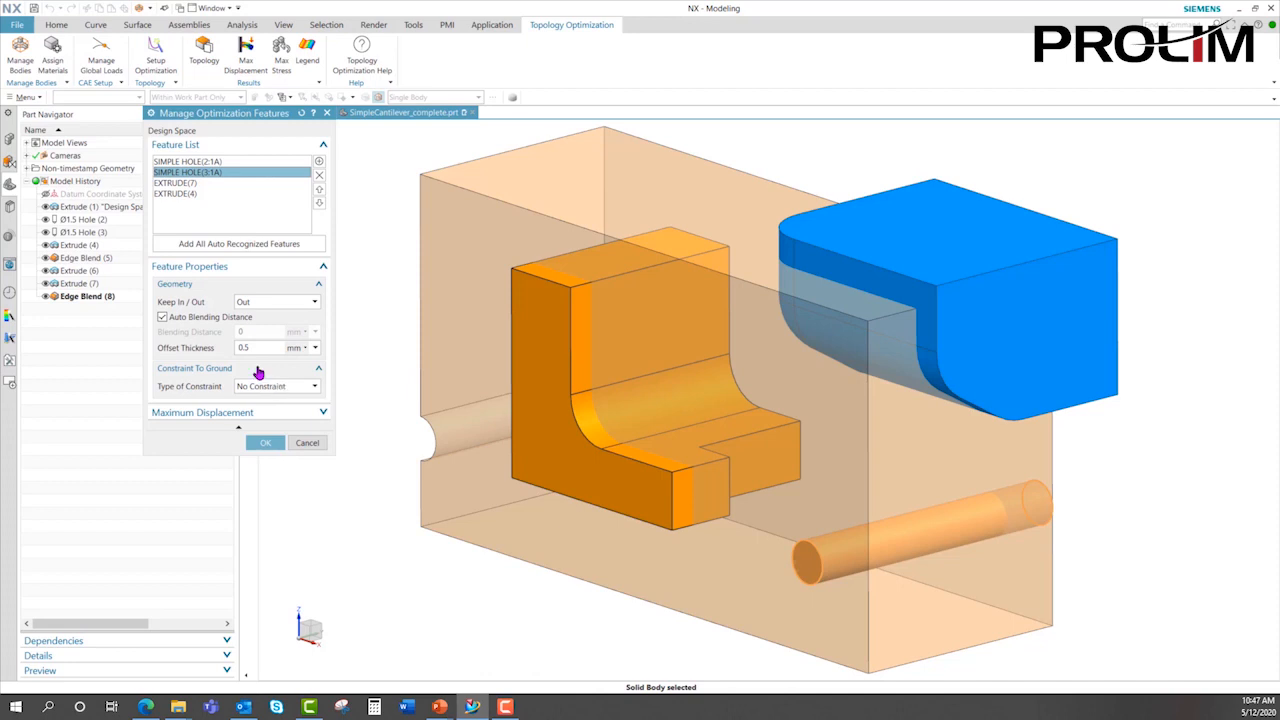
click(190, 184)
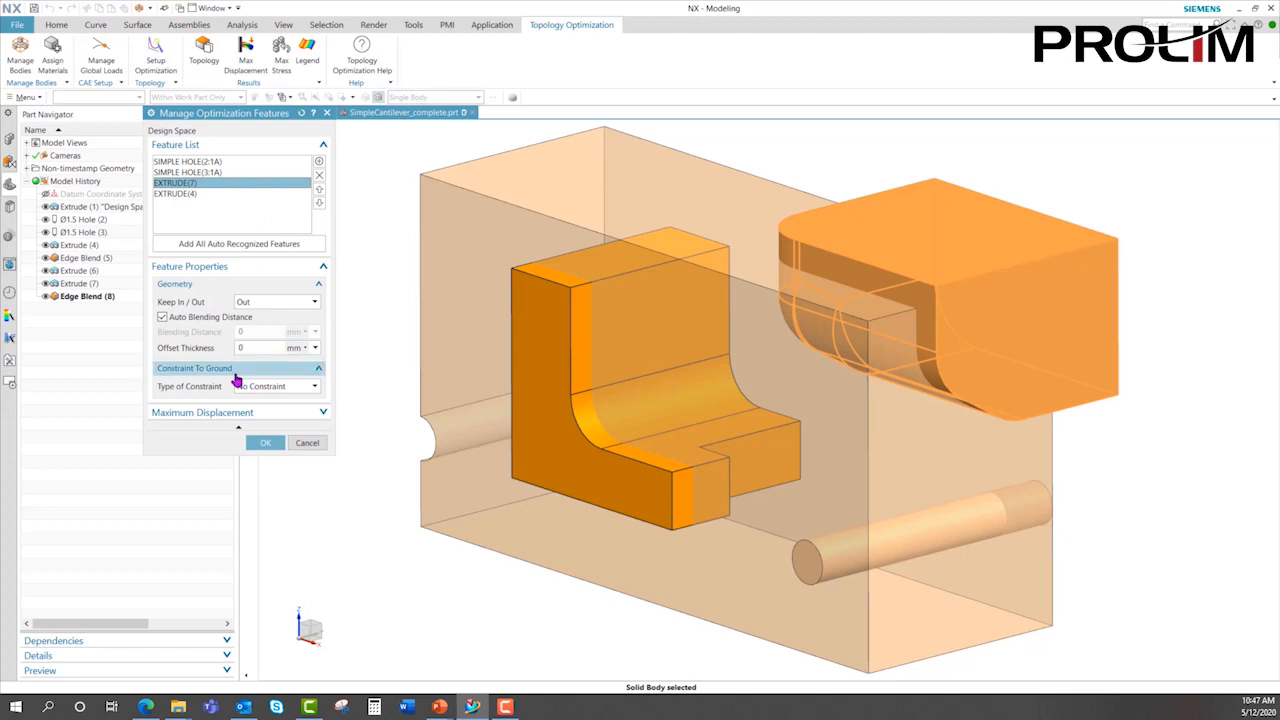
click(195, 196)
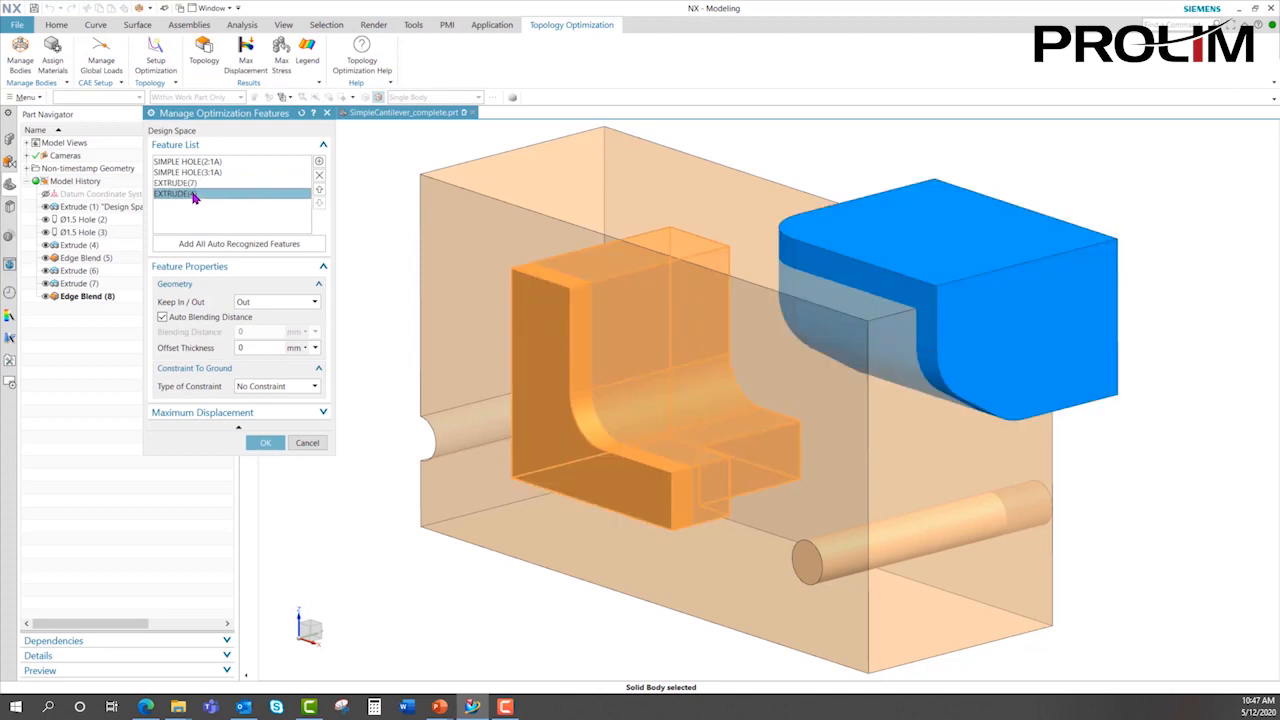
click(268, 444)
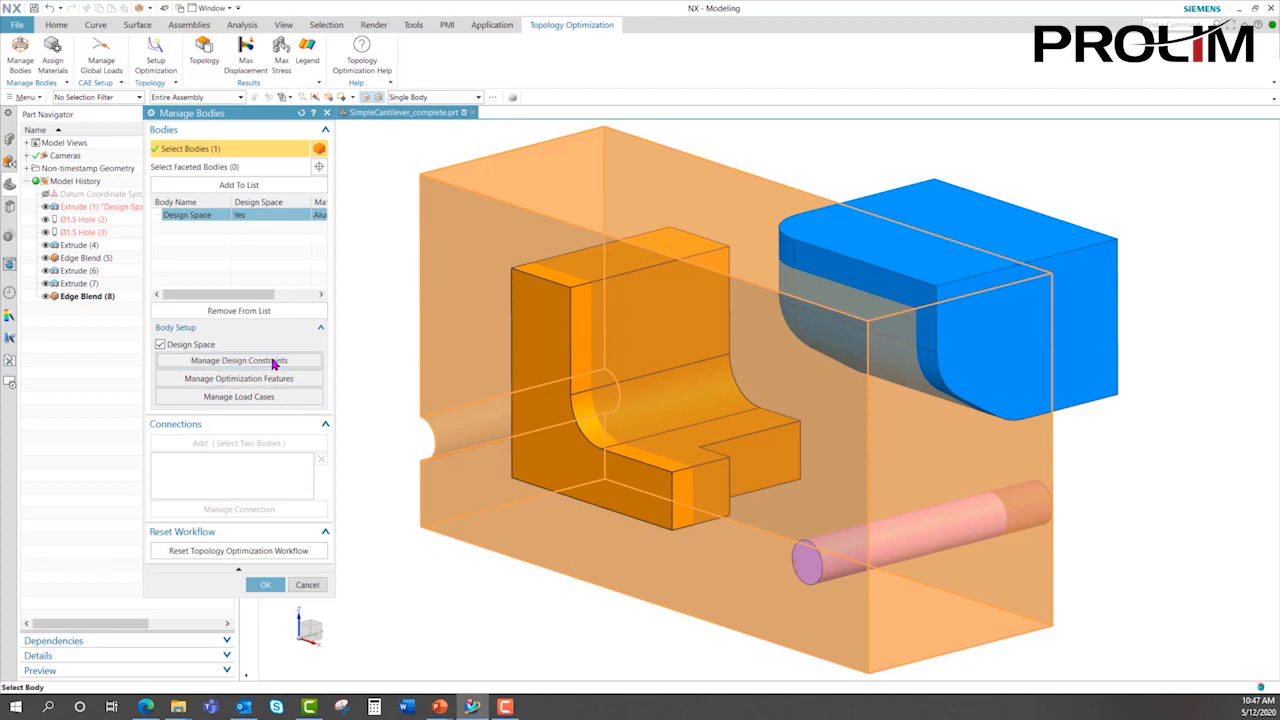
Examine the design space's planar symmetry constraint and its plane, and review the available design constraint types.
click(273, 364)
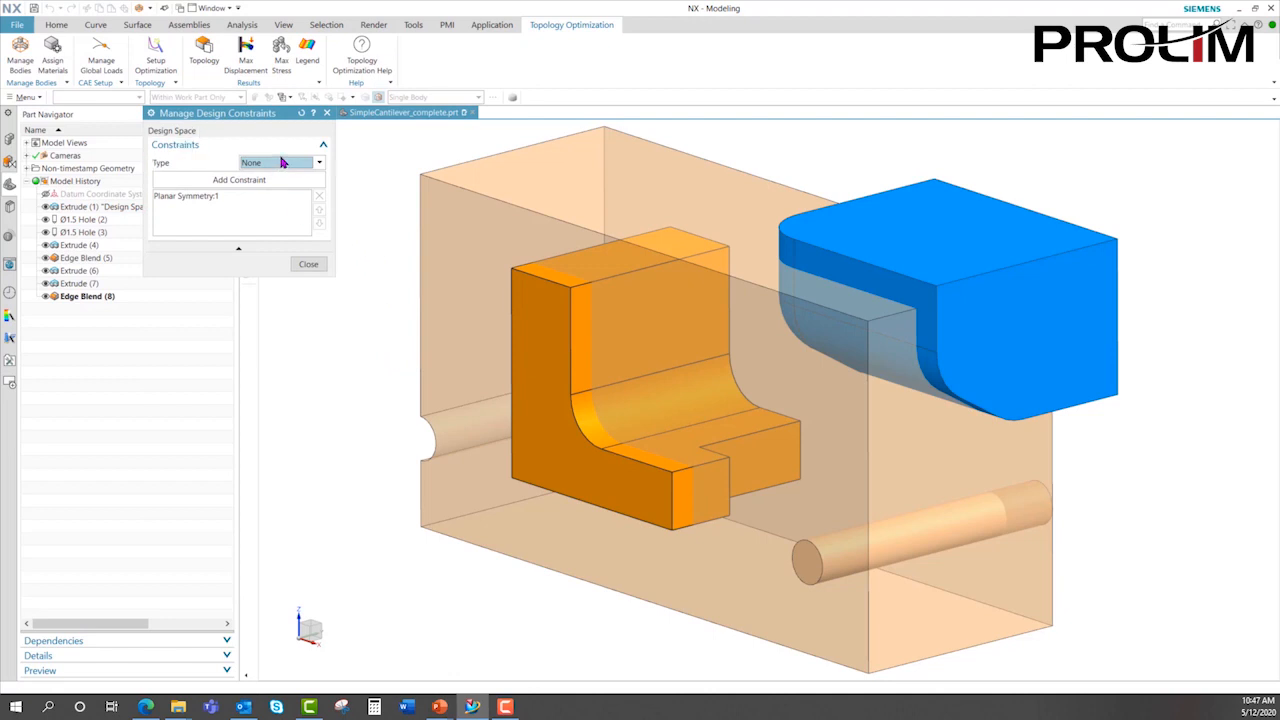
click(187, 197)
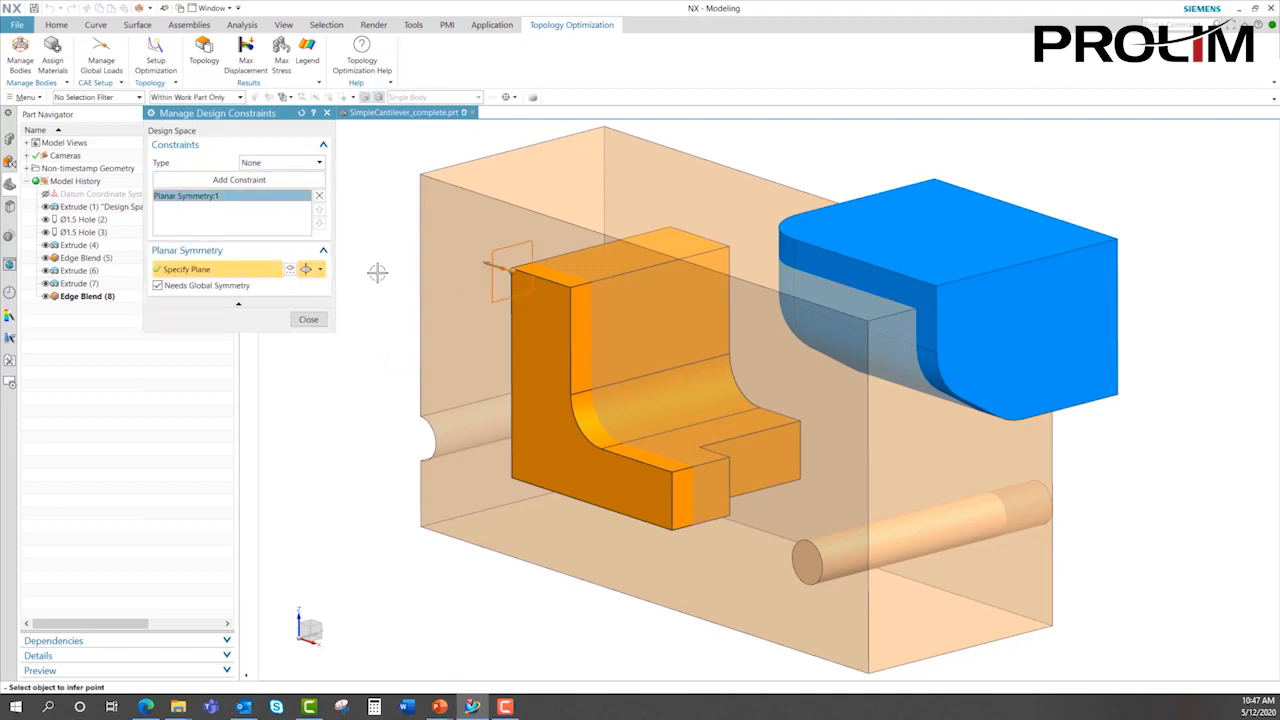
mouse_move(374, 371)
middle_down()
mouse_move(445, 380)
mouse_move(420, 368)
mouse_move(387, 380)
middle_up()
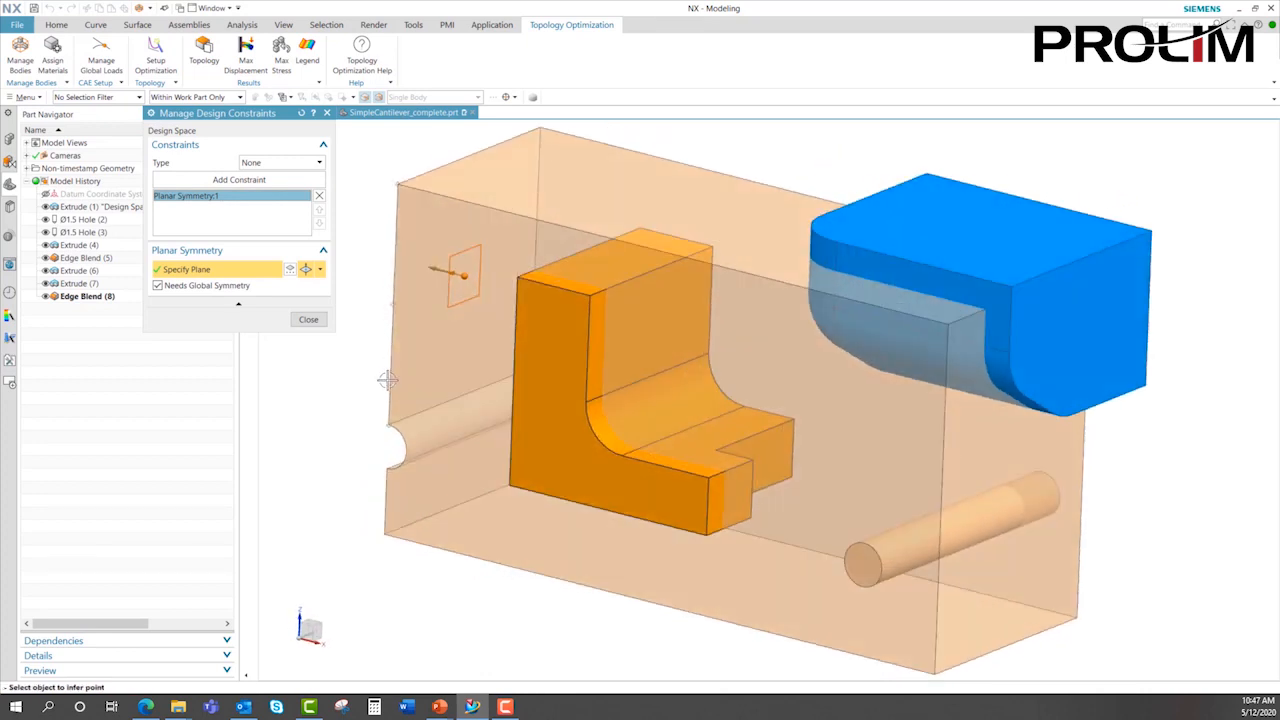
click(288, 167)
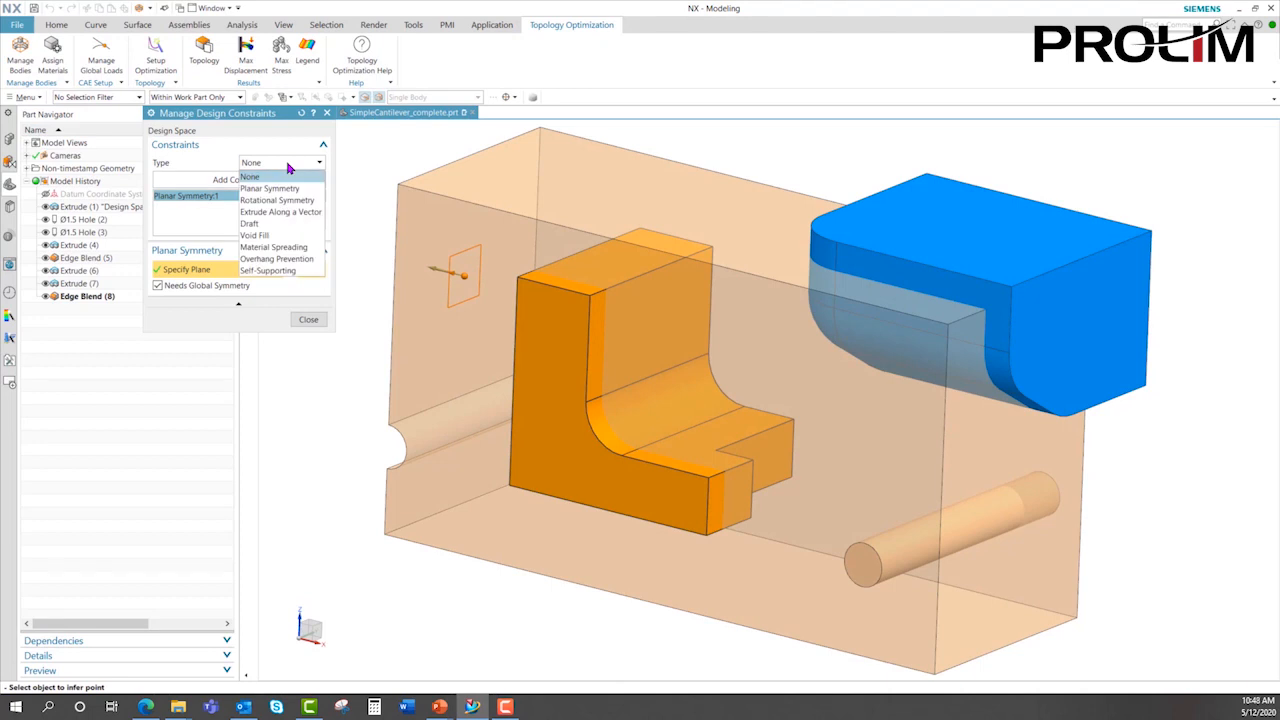
click(284, 166)
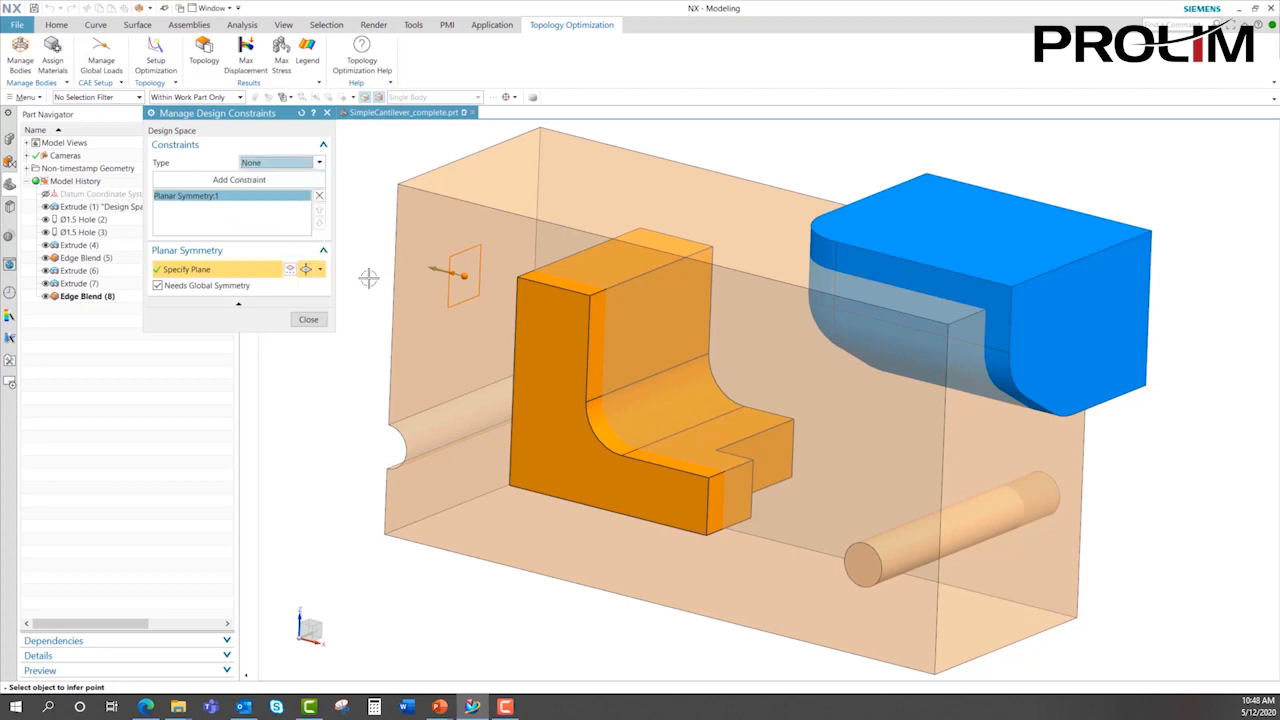
click(318, 322)
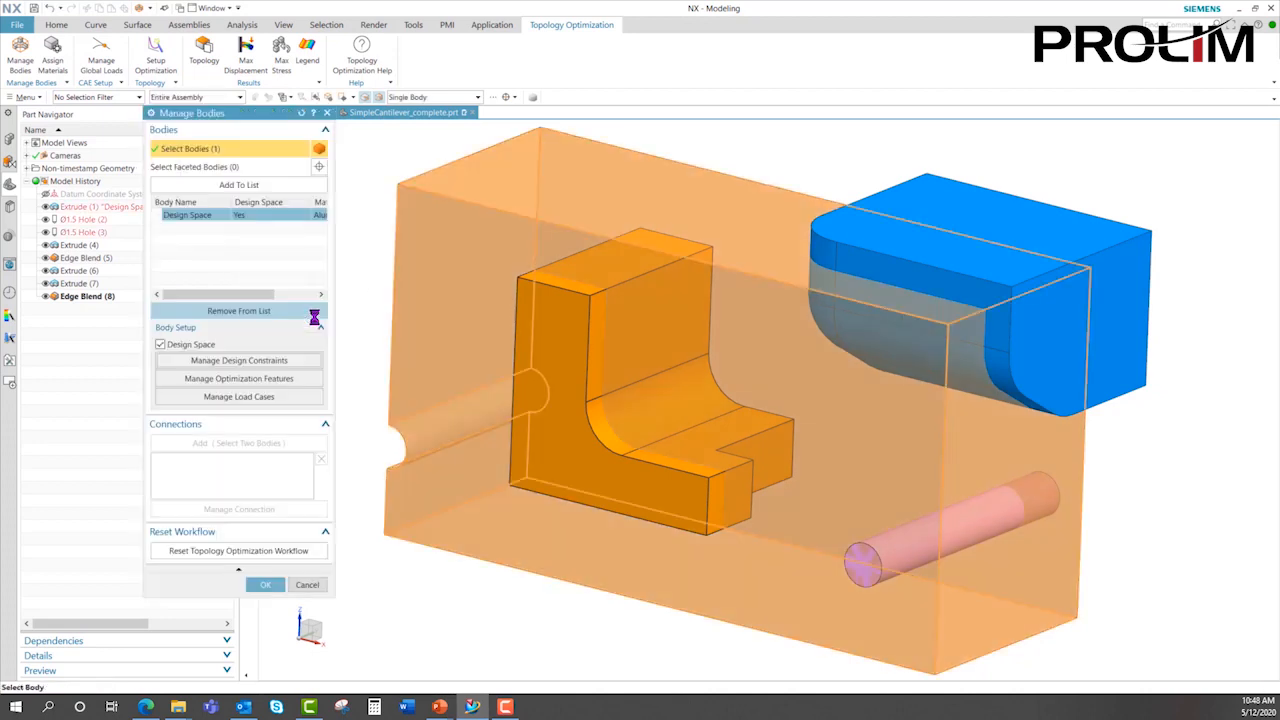
Review Load Case 1's force on SIMPLE HOLE(3:1A) and the available load types, and accept the load case and body settings.
click(251, 397)
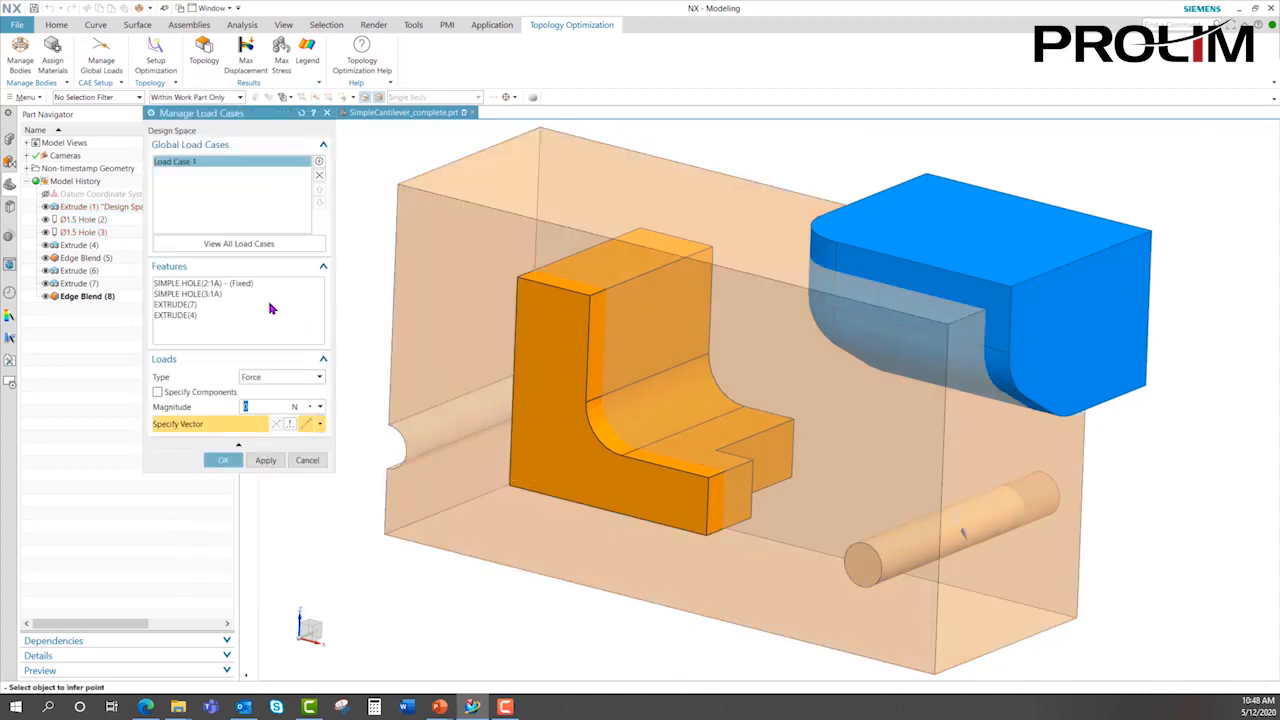
click(217, 286)
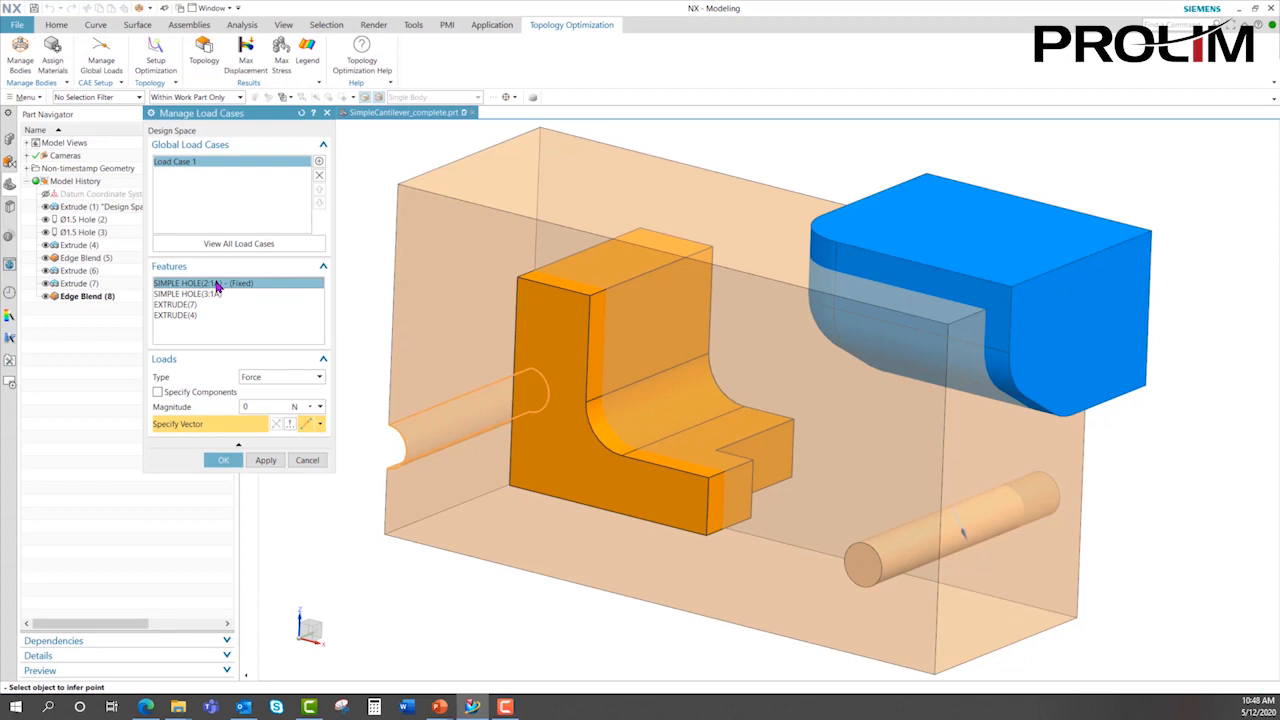
click(195, 296)
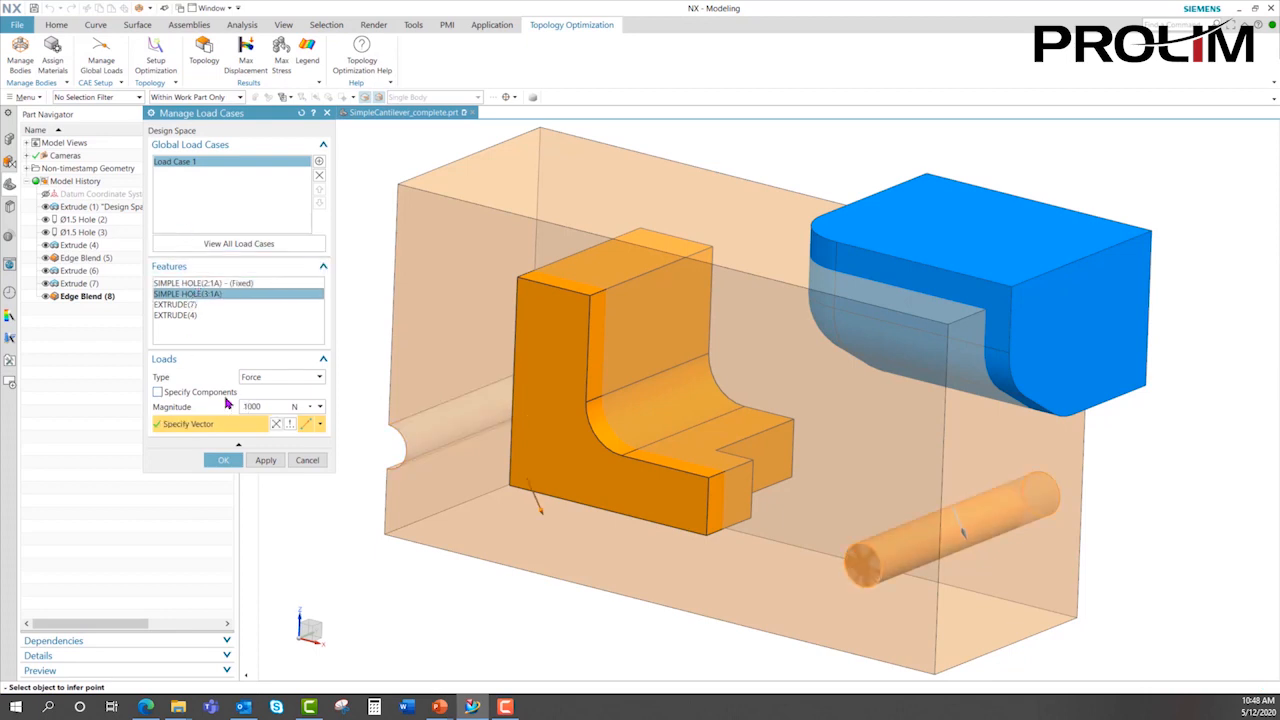
click(266, 381)
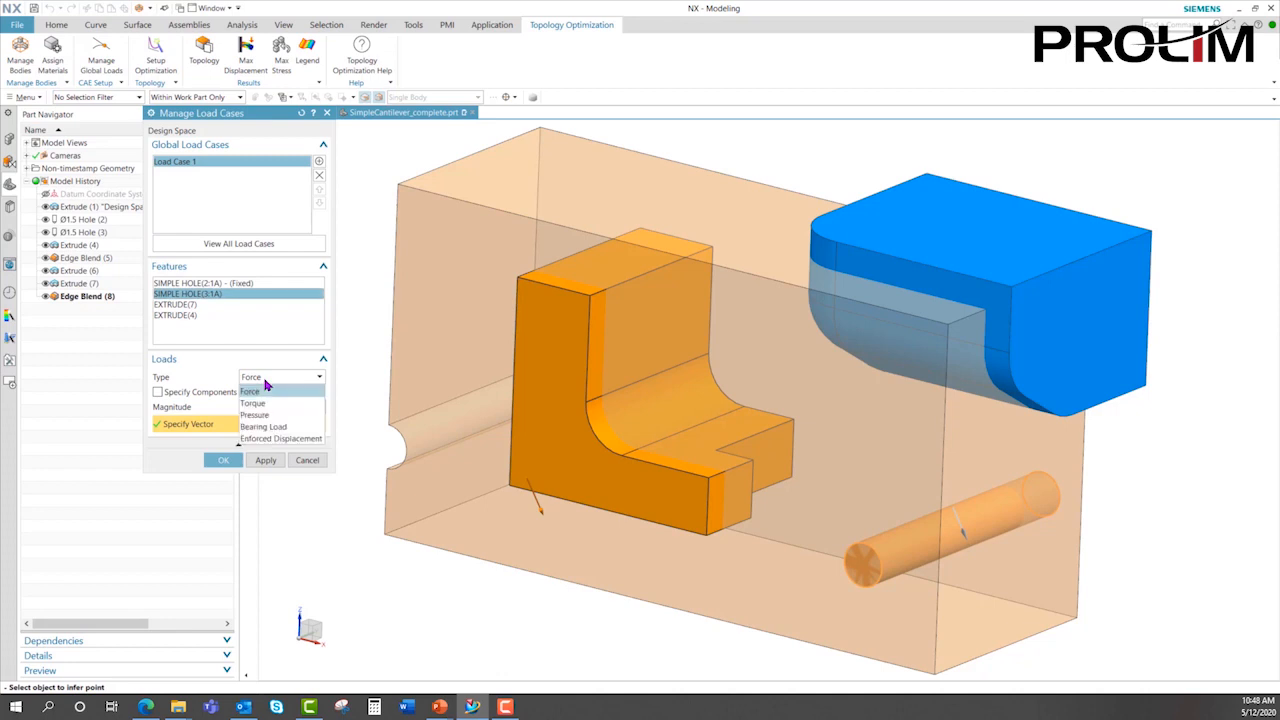
click(250, 391)
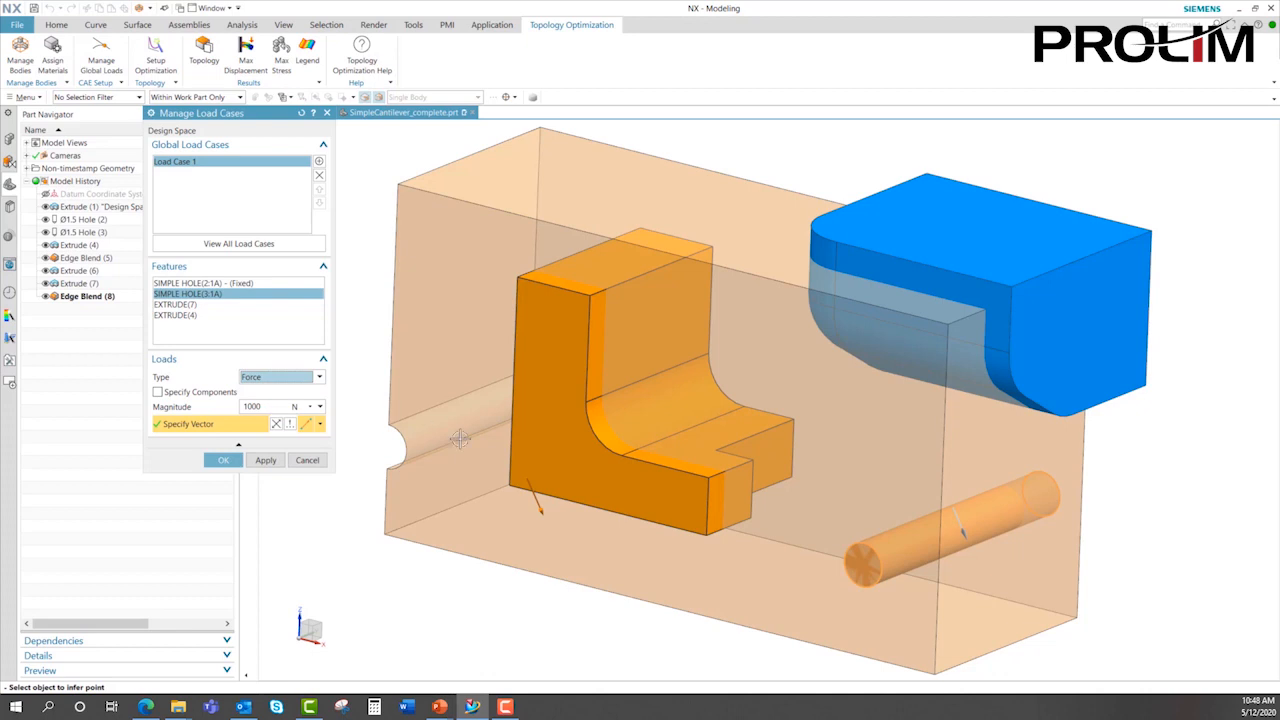
scroll(1049, 623, down, 2)
mouse_move(1049, 623)
middle_down()
mouse_move(1060, 623)
mouse_move(1047, 631)
middle_up()
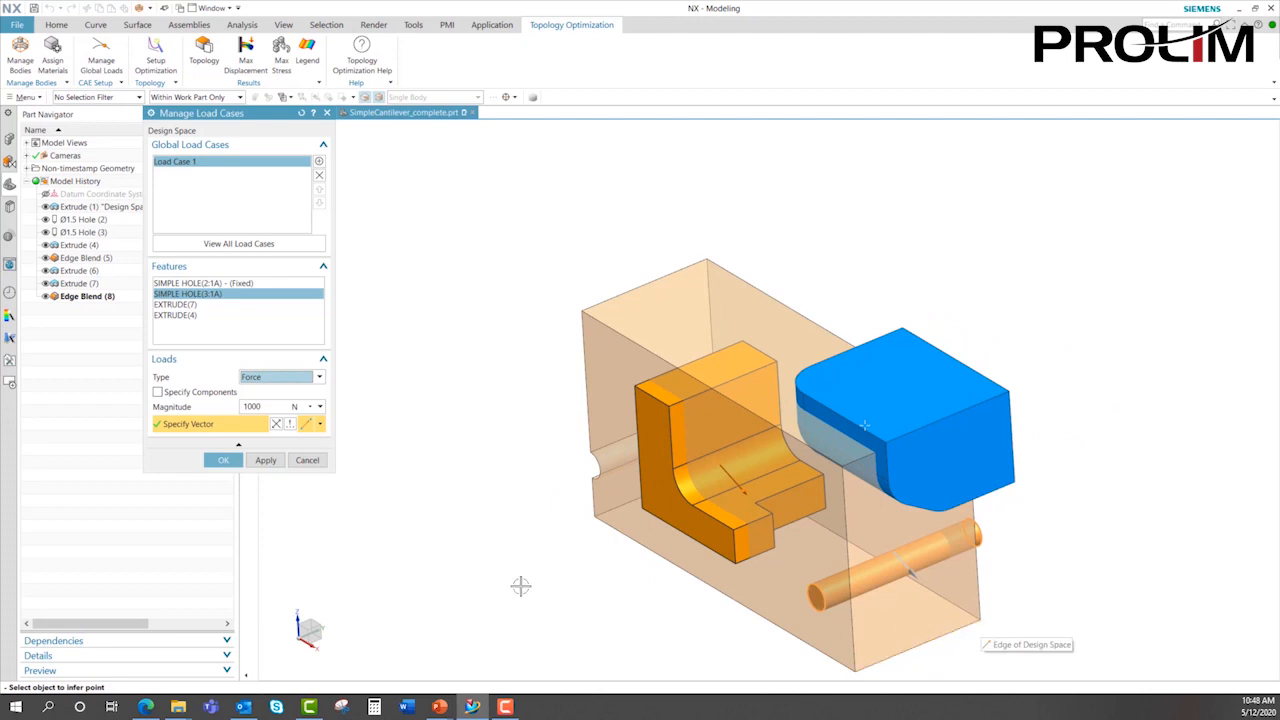
click(221, 460)
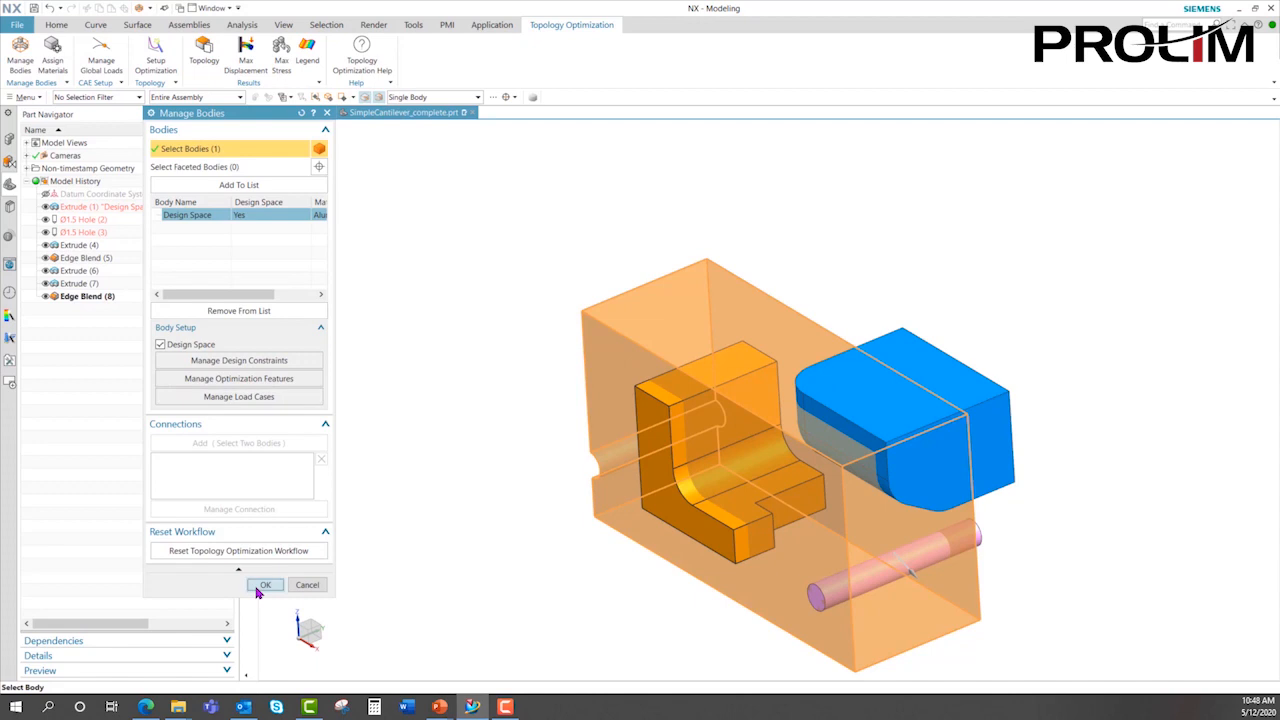
click(261, 589)
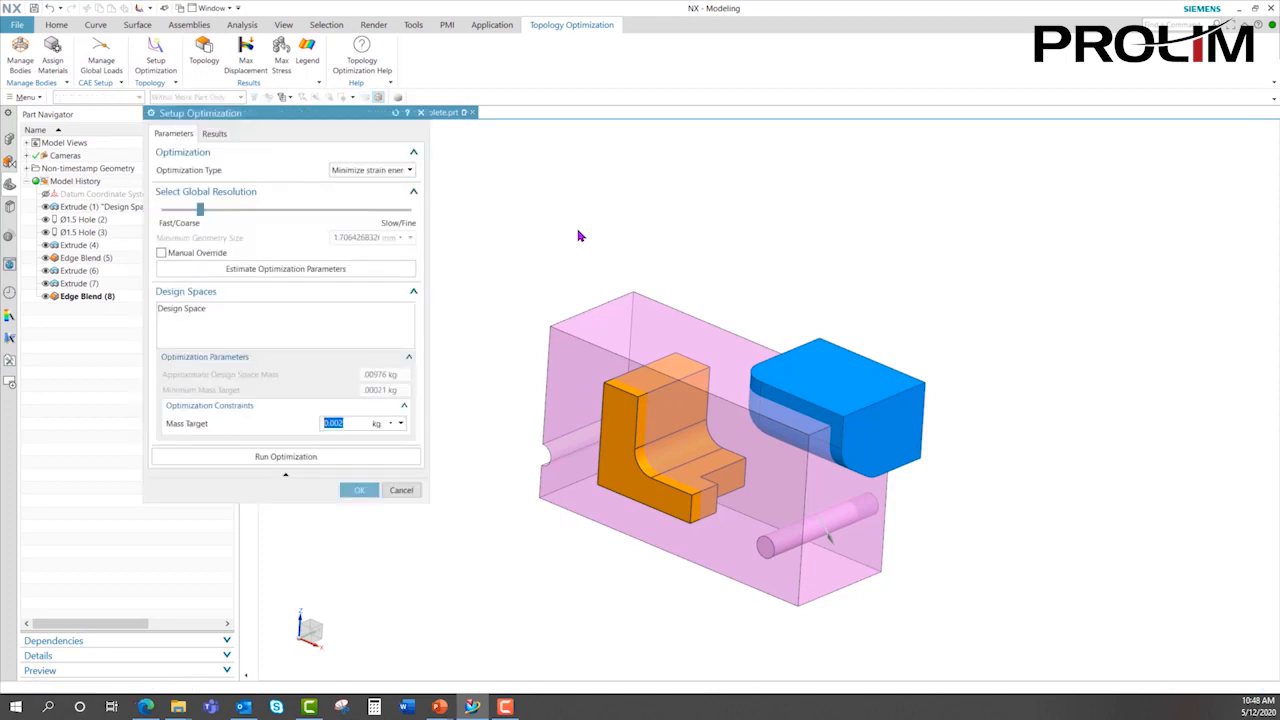
Run the optimization with type Minimize strain energy subject to mass target and estimated optimization parameters, and close the optimization setup.
click(405, 171)
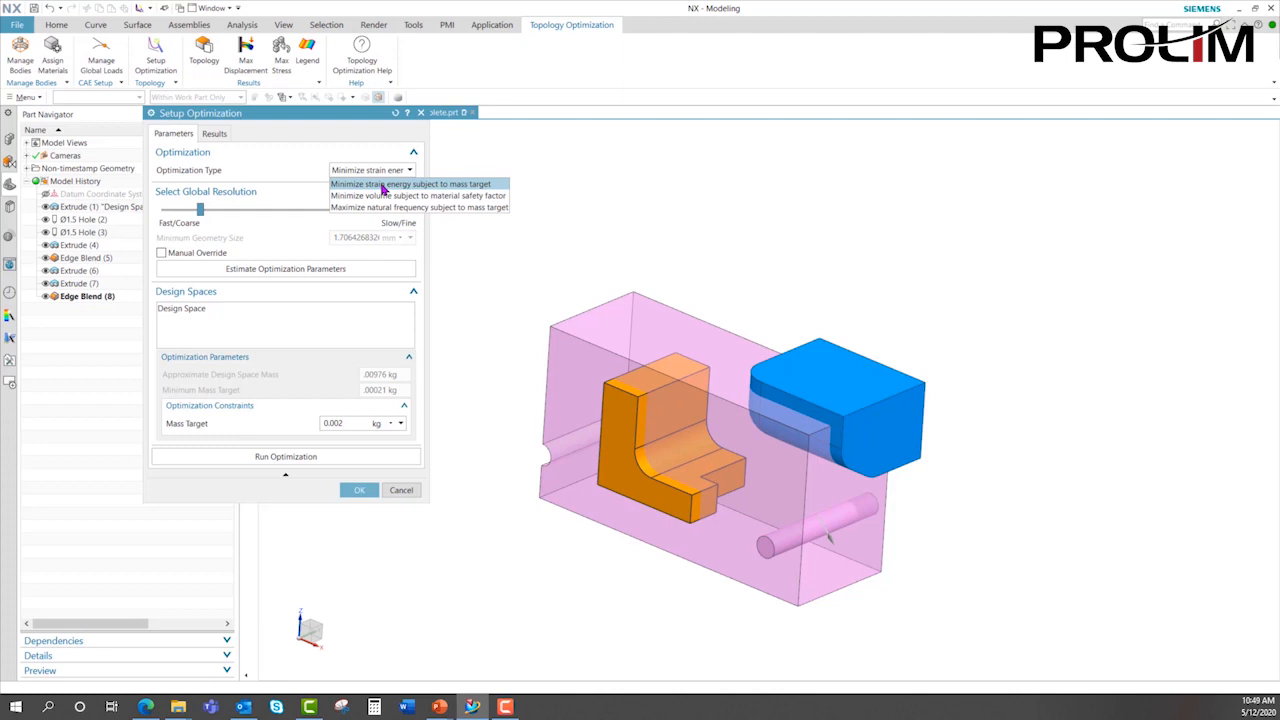
click(381, 186)
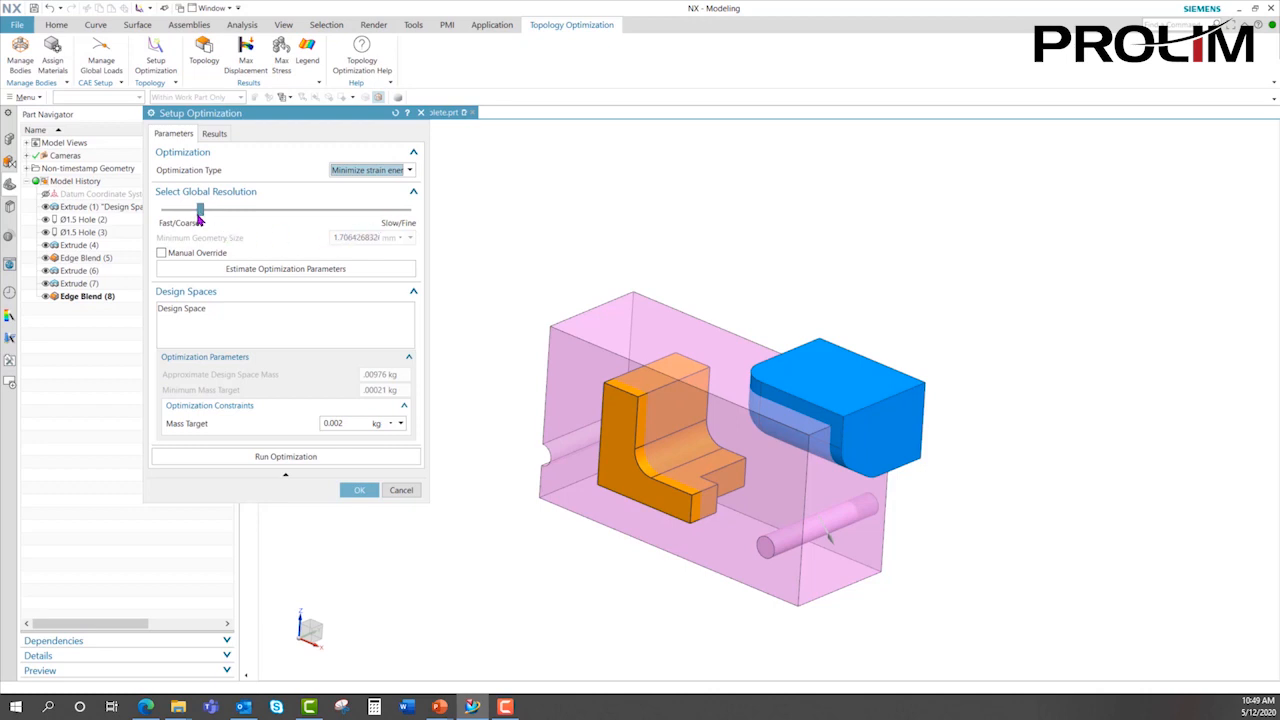
click(245, 269)
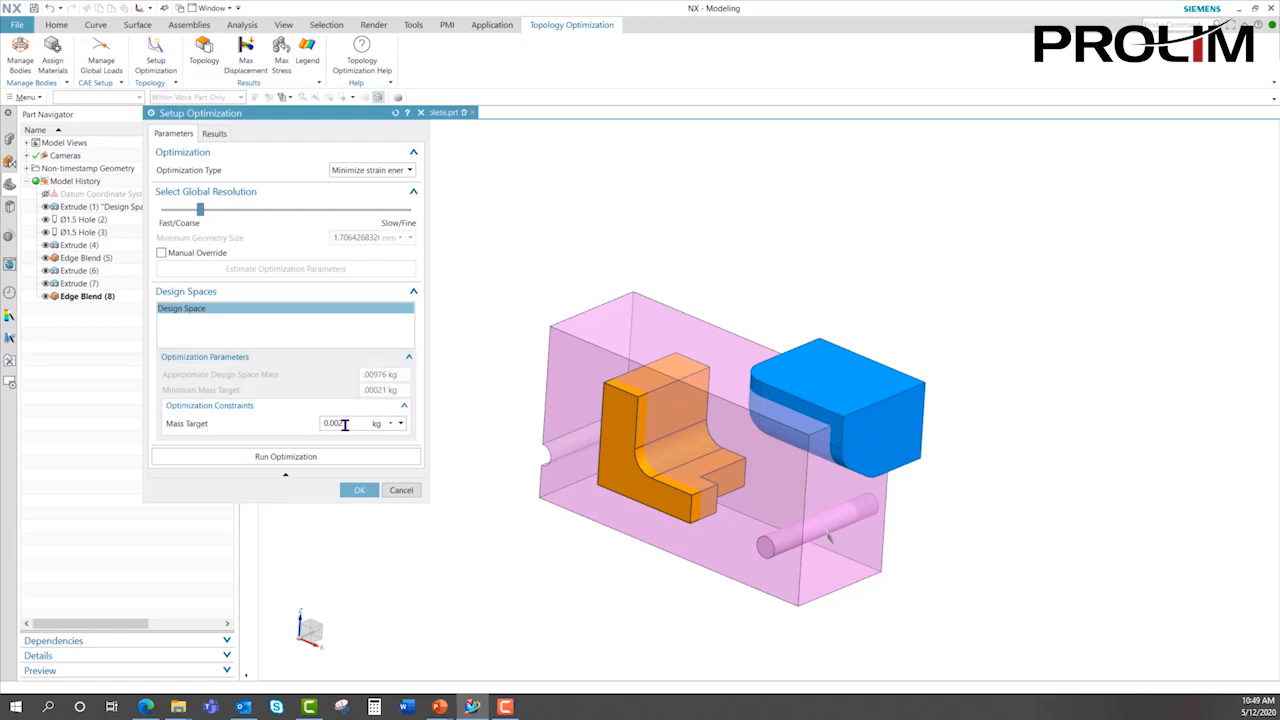
click(252, 459)
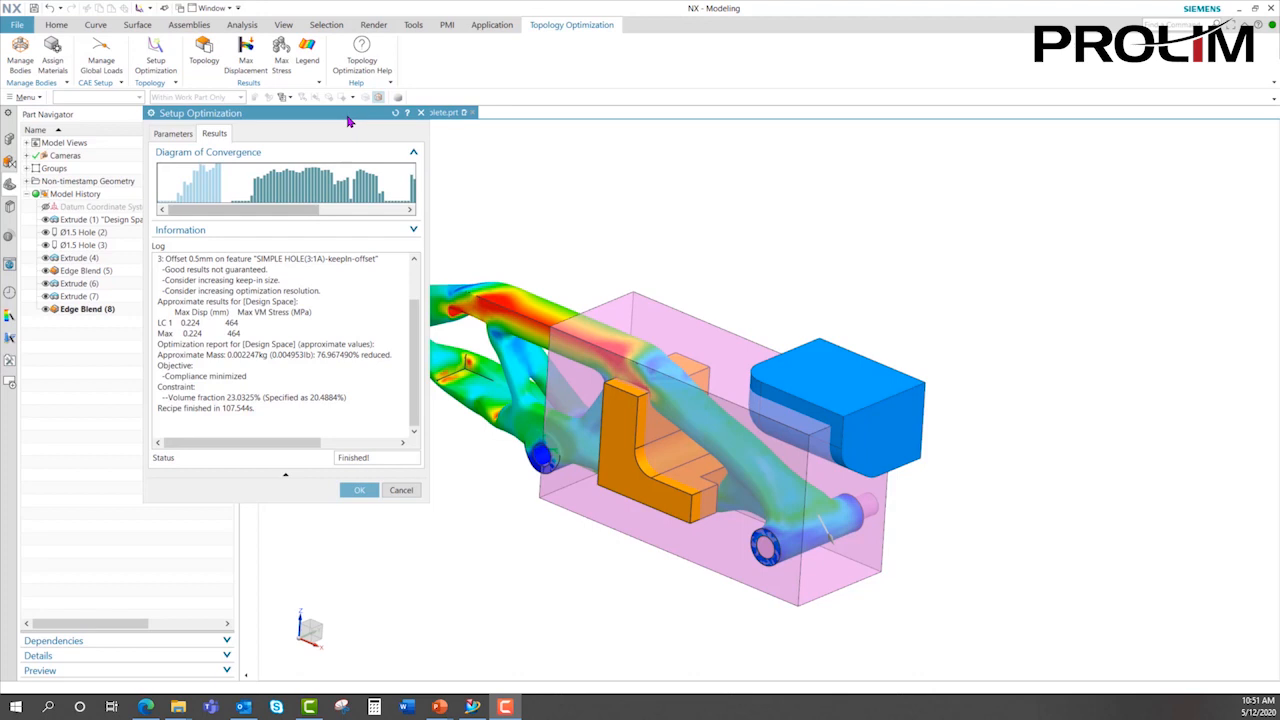
drag(349, 121, 1094, 132)
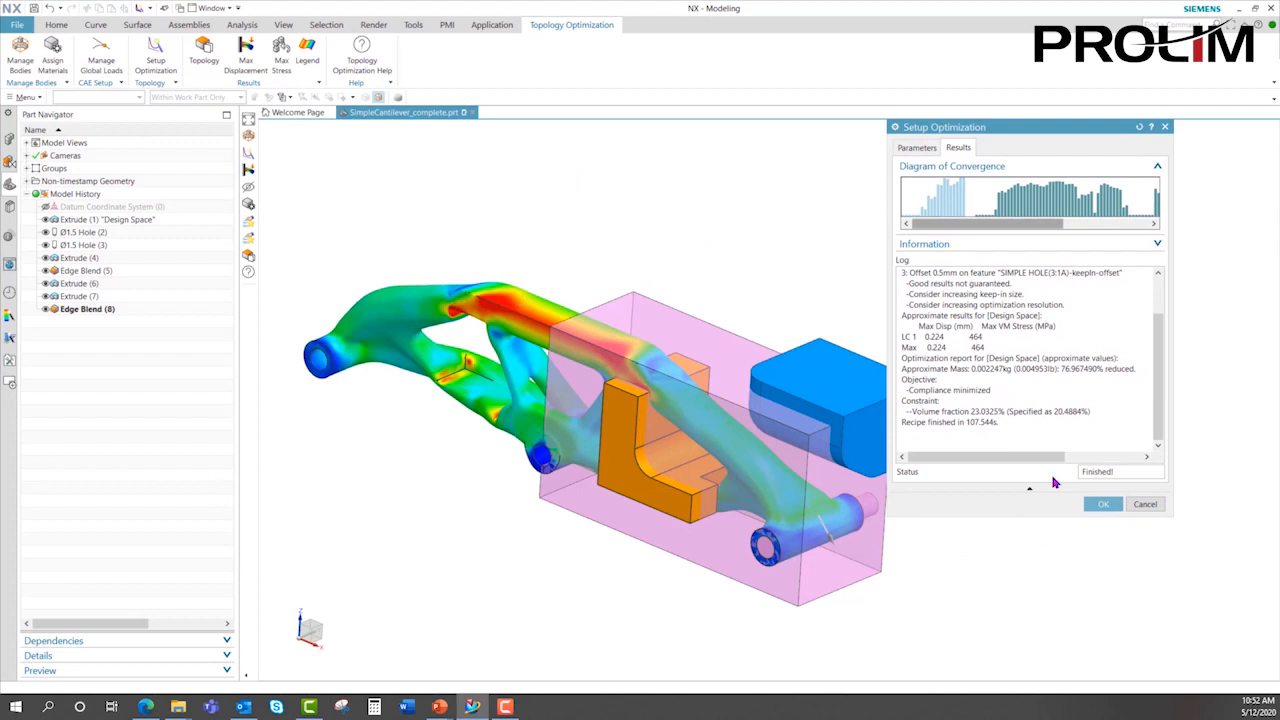
click(1145, 504)
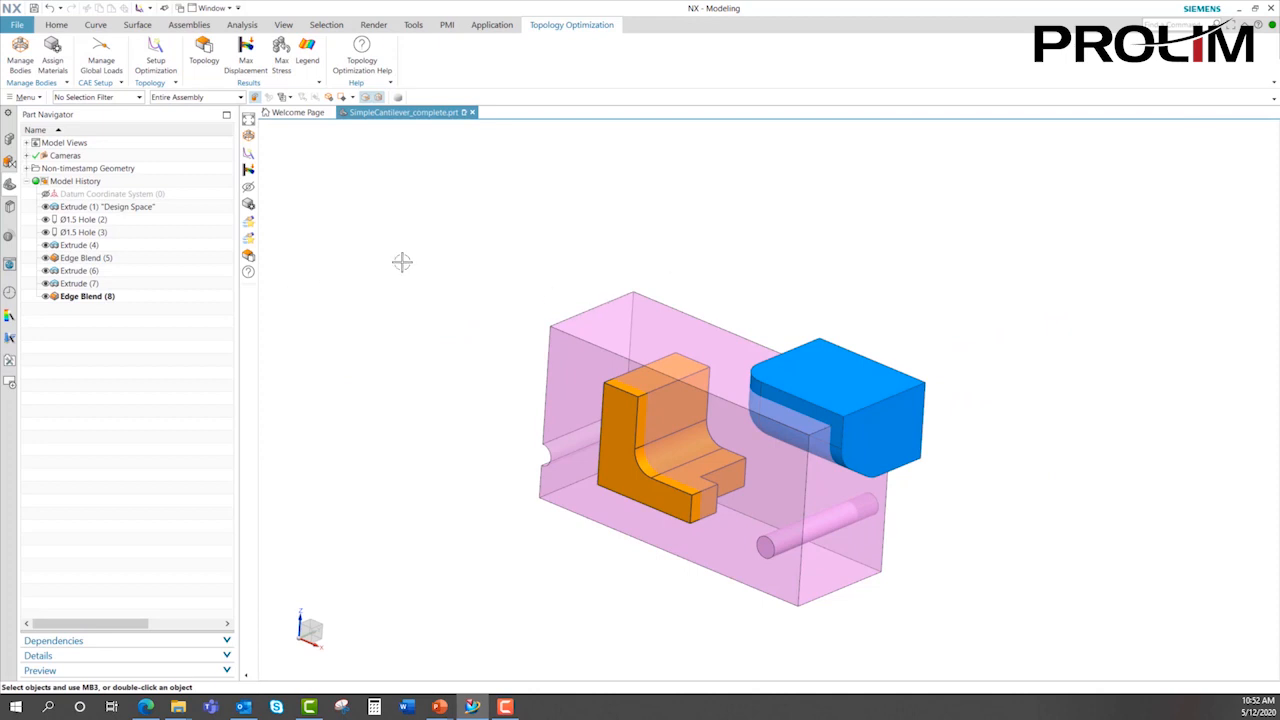
Inspect the optimized TO_DESIGN SPACE body, and the TO_DISP_DESIGN SPACE body in its place with the maximum displacement legend.
click(26, 168)
click(45, 181)
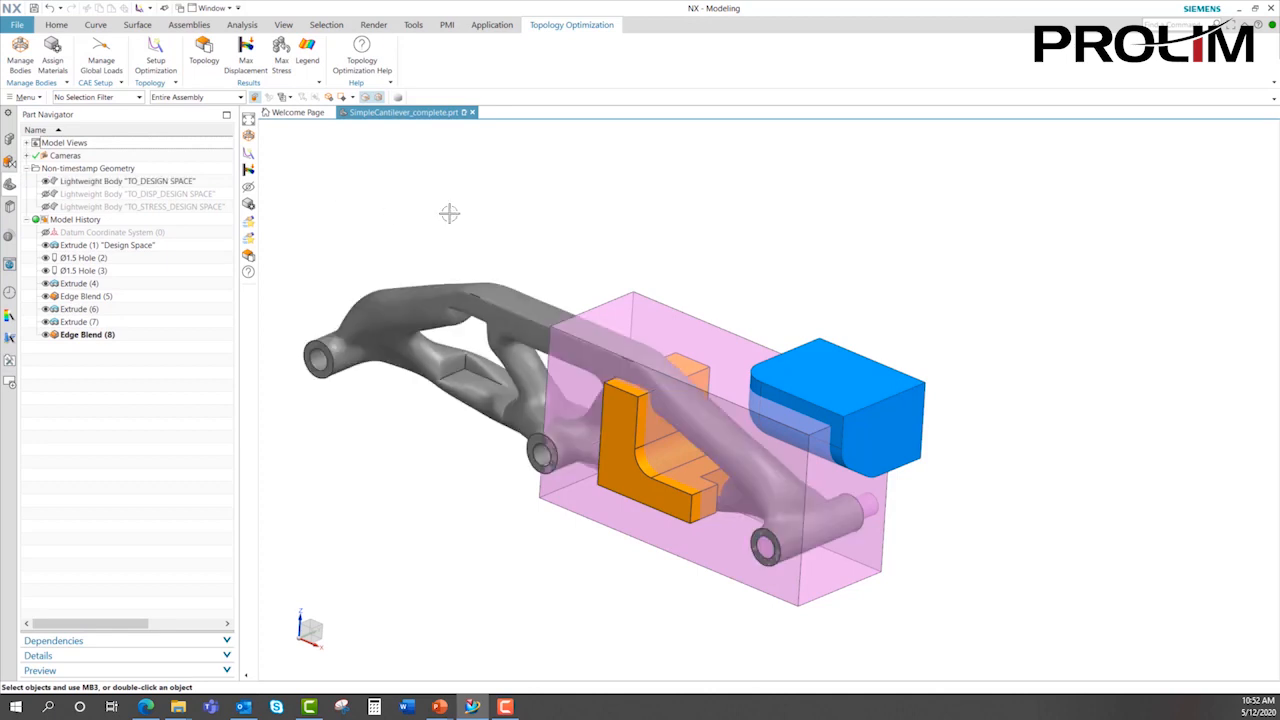
click(45, 181)
click(45, 193)
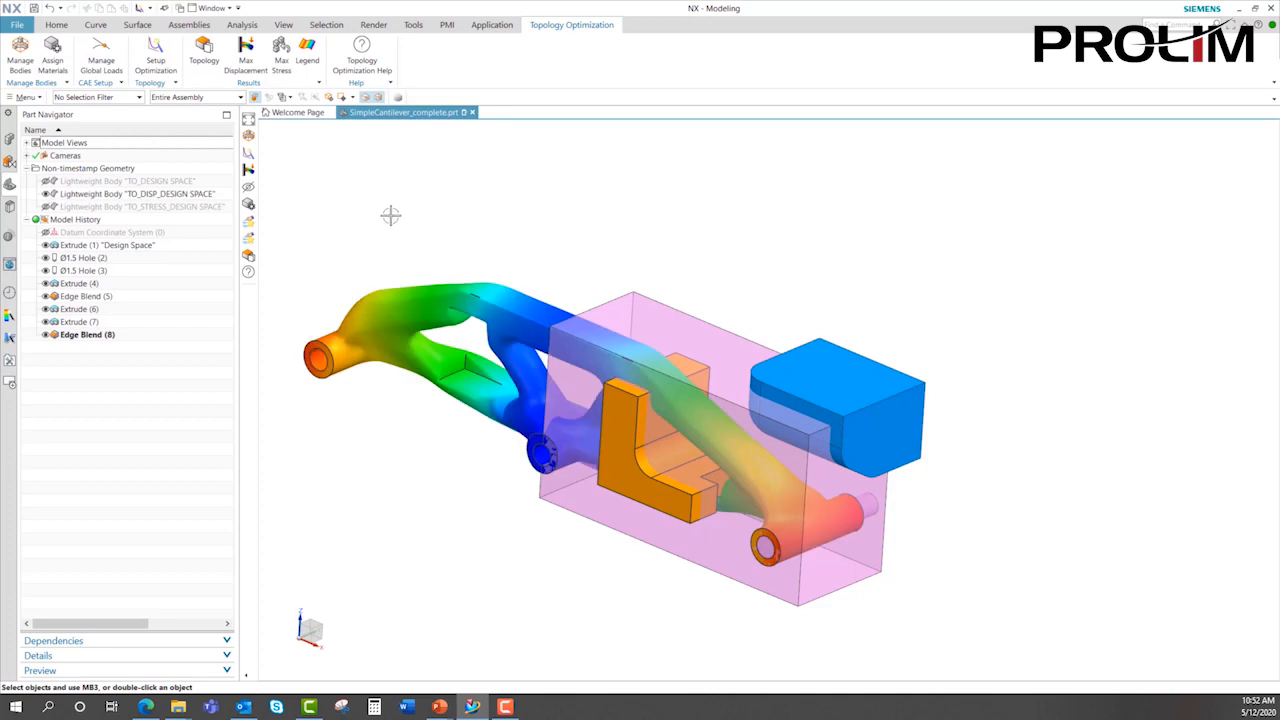
click(246, 52)
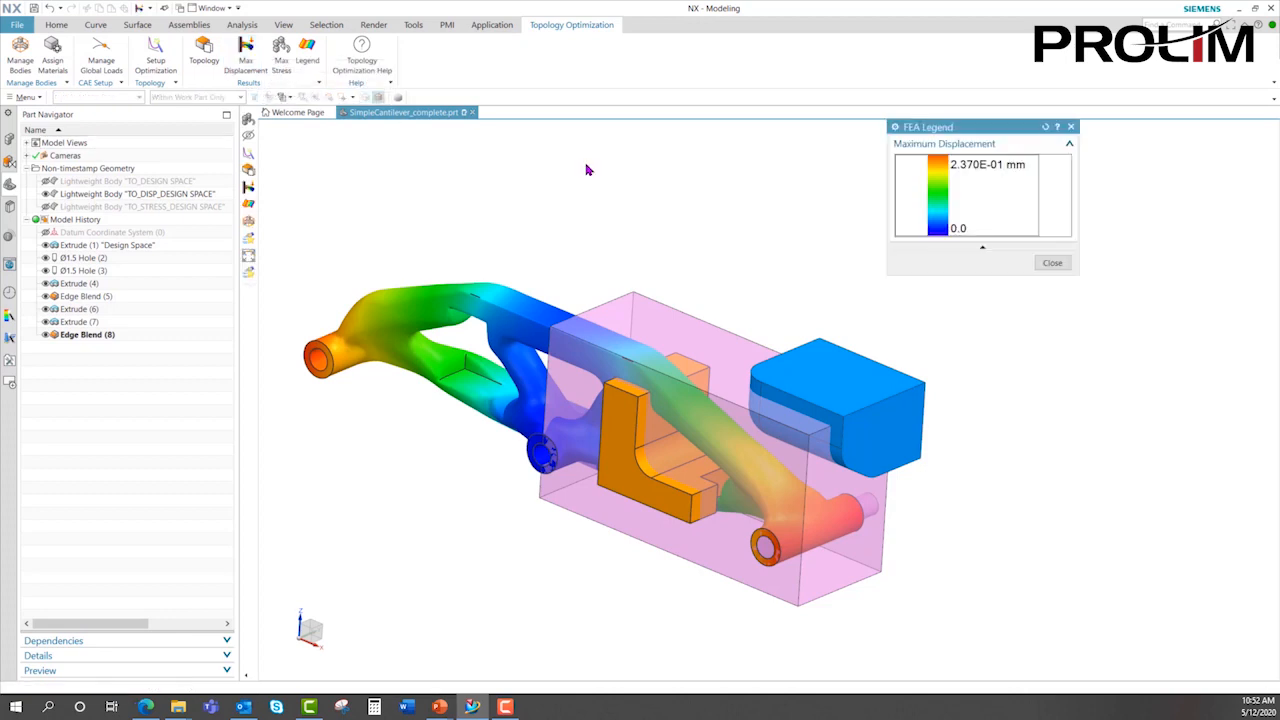
drag(992, 128, 676, 129)
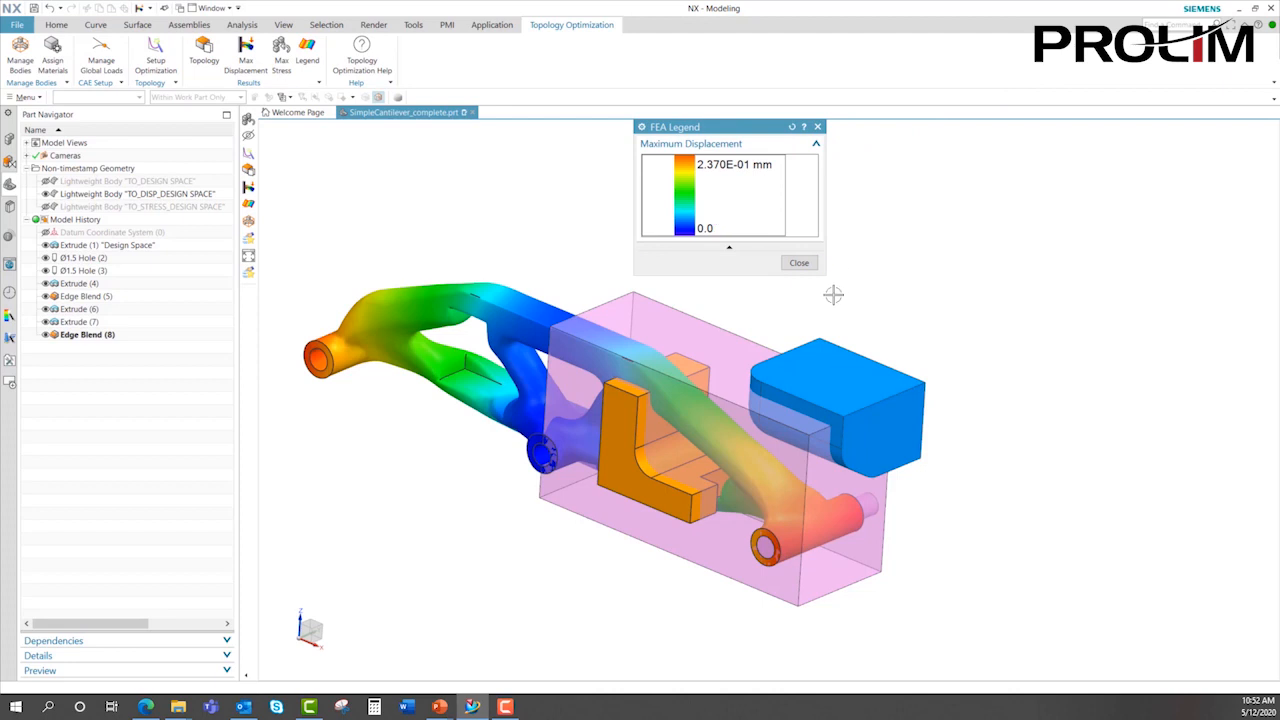
click(800, 263)
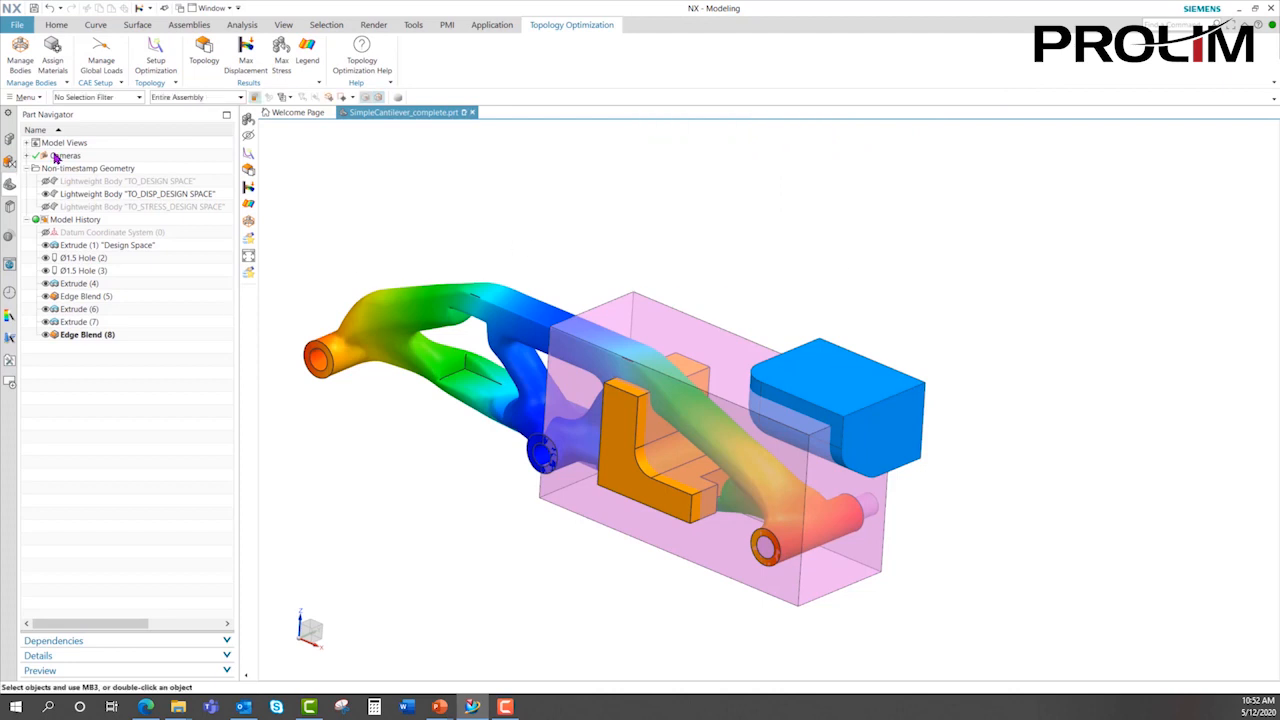
Display the TO_STRESS_DESIGN SPACE body instead of the displacement body and examine its maximum stress legend.
click(45, 194)
click(45, 207)
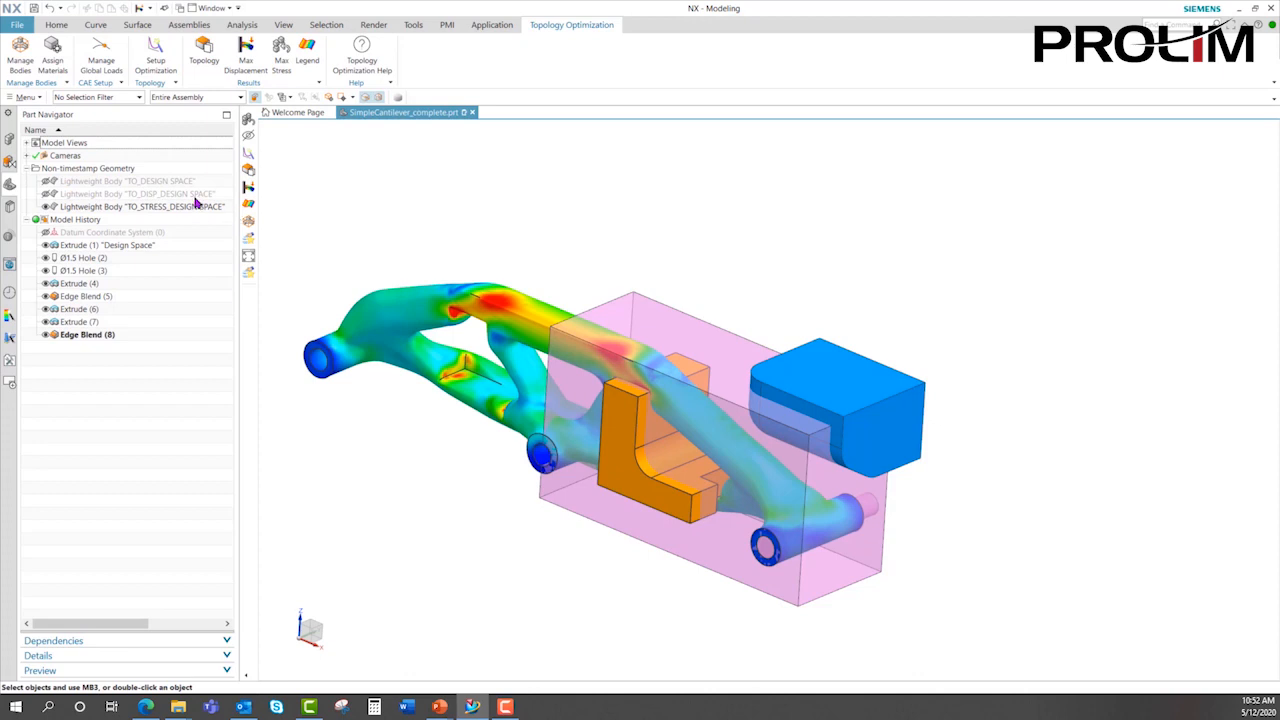
click(281, 60)
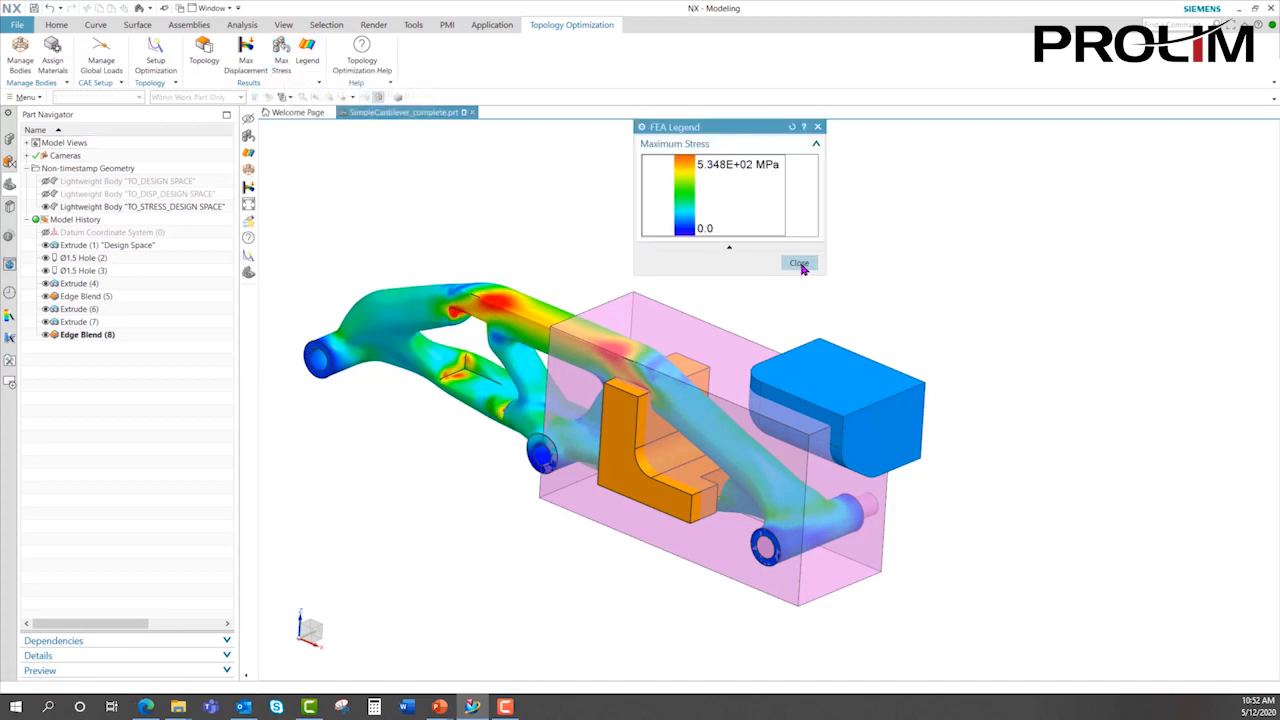
click(799, 263)
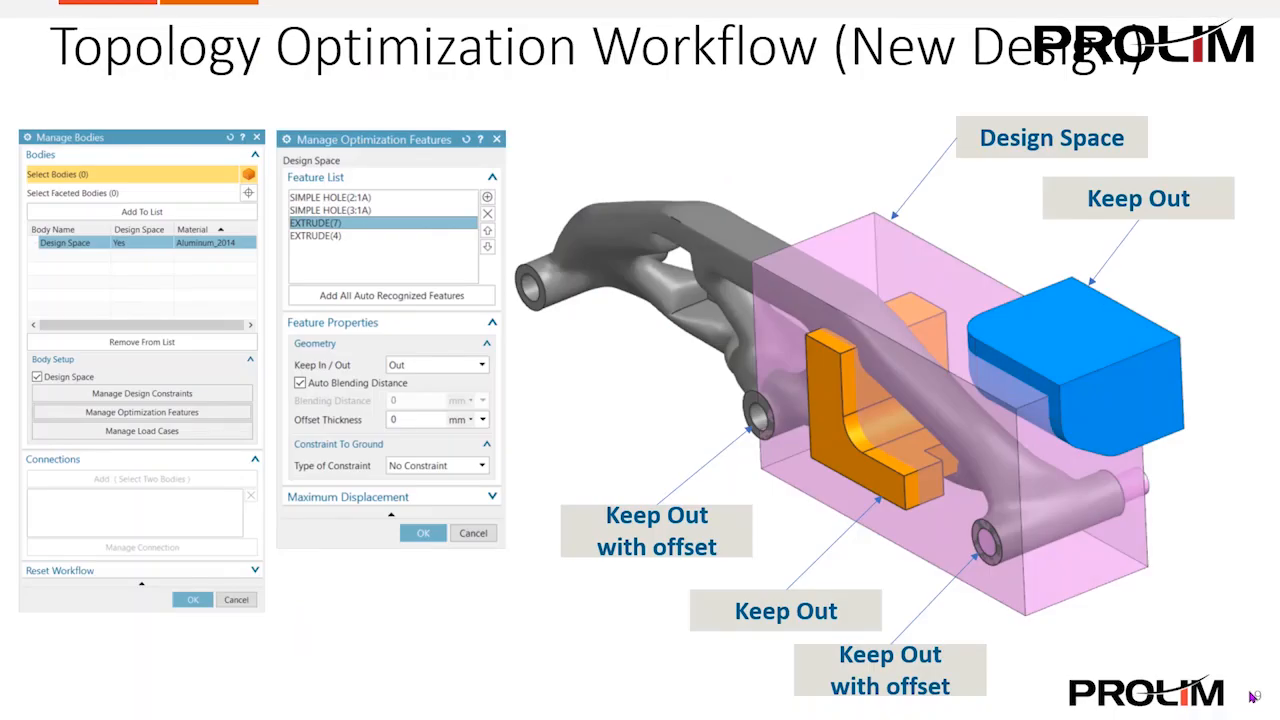
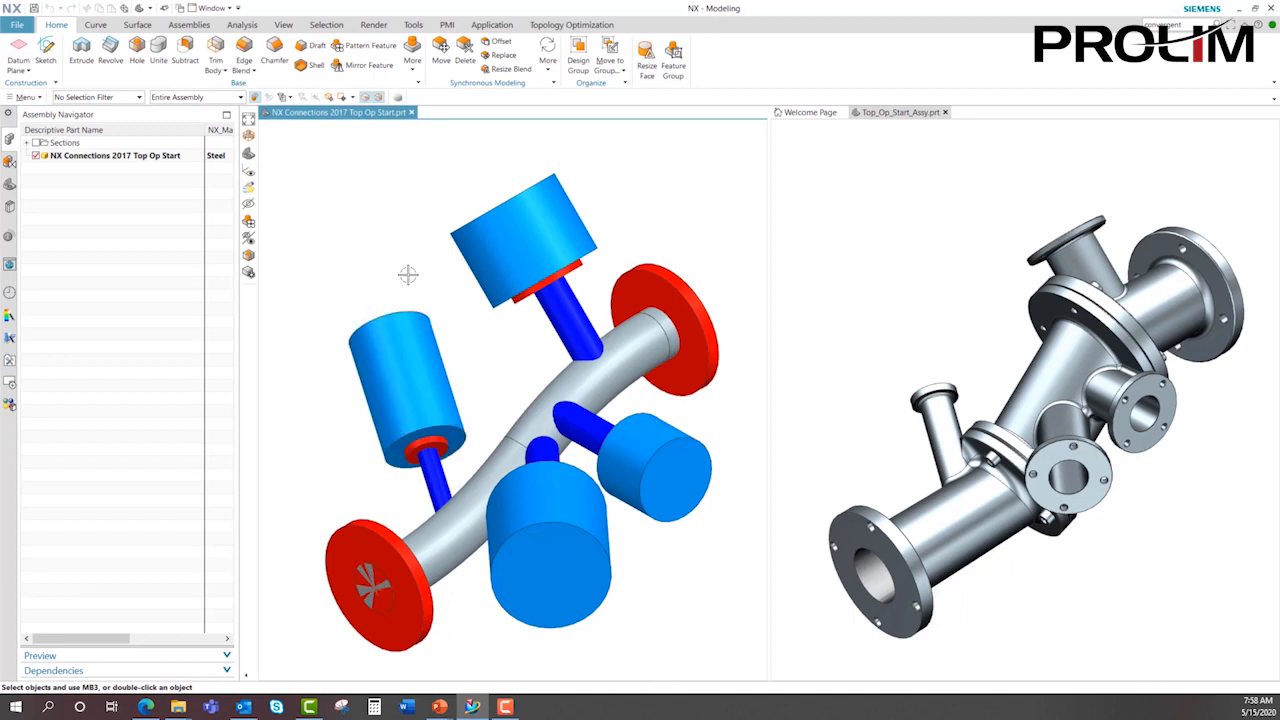
Show the hidden Design Space feature group in the NX Connections 2017 Top Op Start part.
click(10, 184)
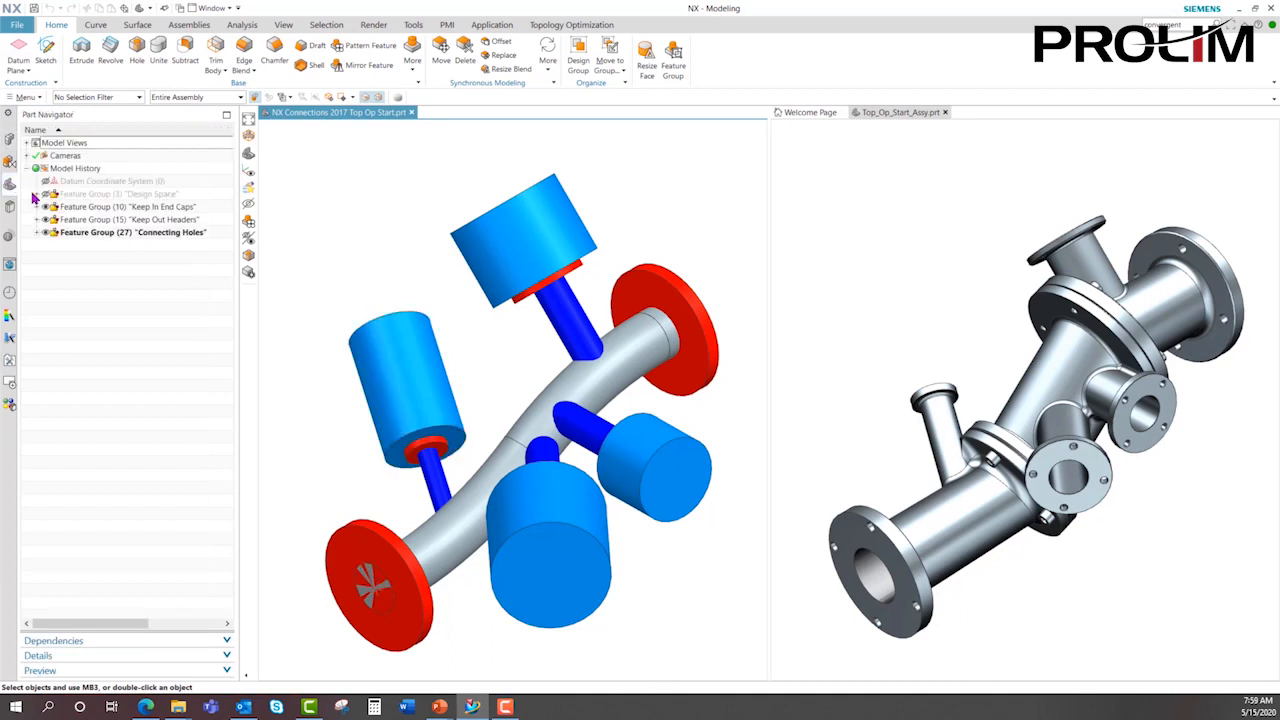
click(44, 195)
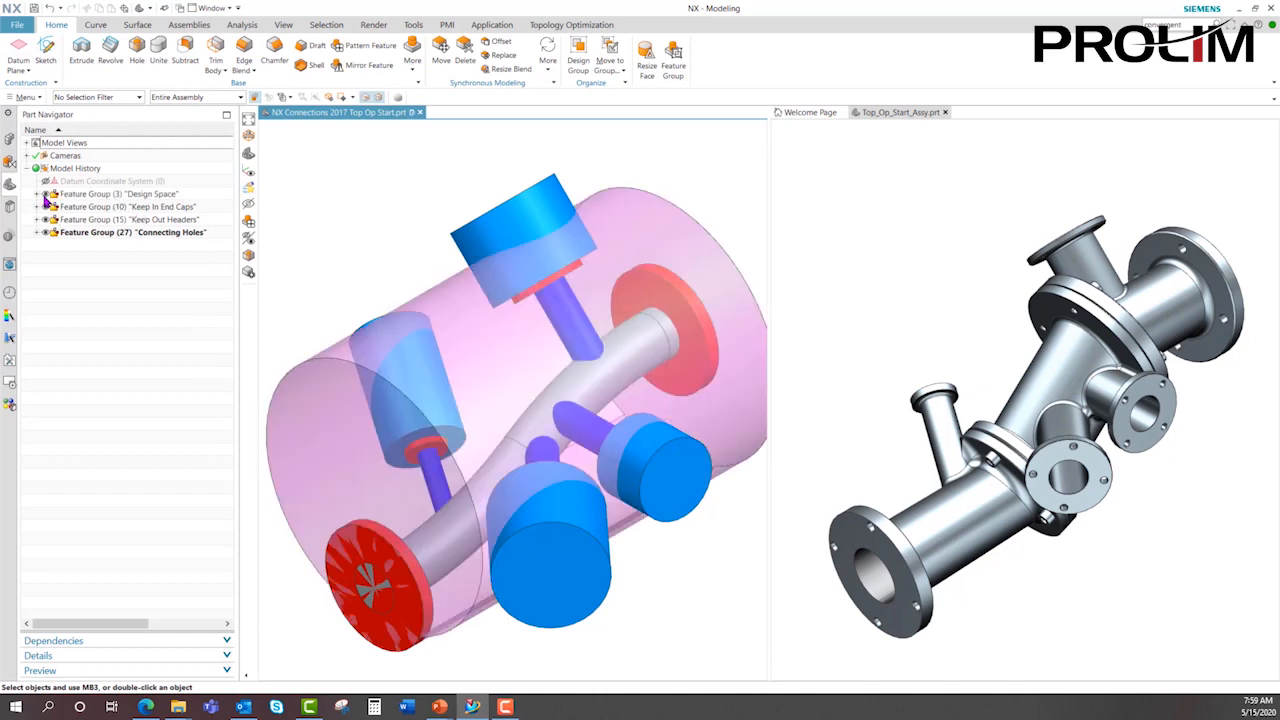
right_click(367, 216)
click(408, 246)
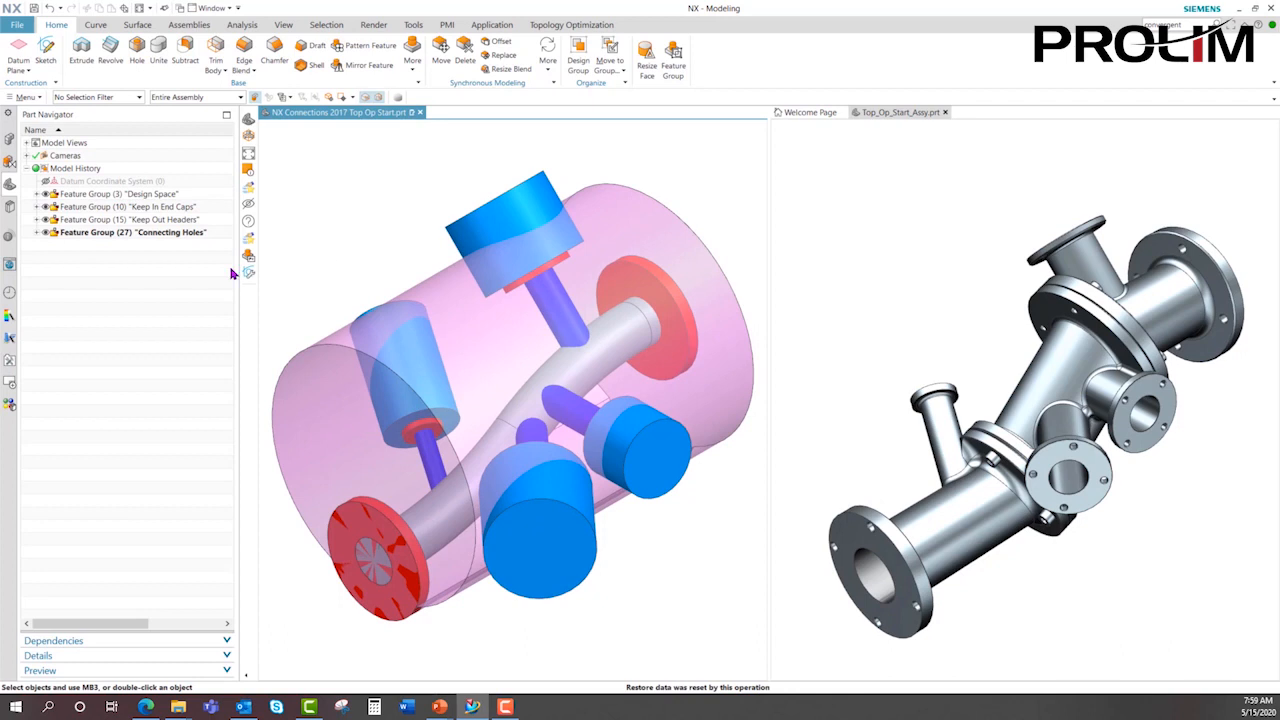
Highlight the Design Space, Keep In End Caps, Keep Out Headers and Connecting Holes feature groups to identify their geometry.
click(122, 197)
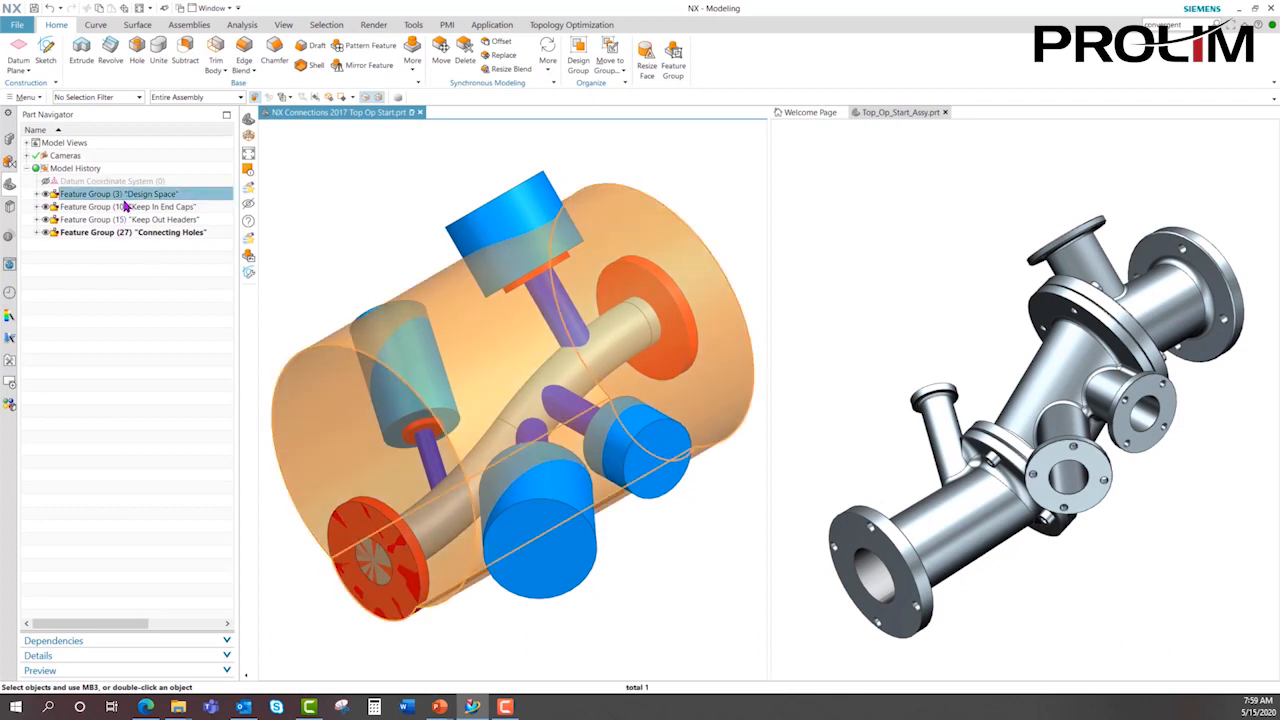
click(136, 208)
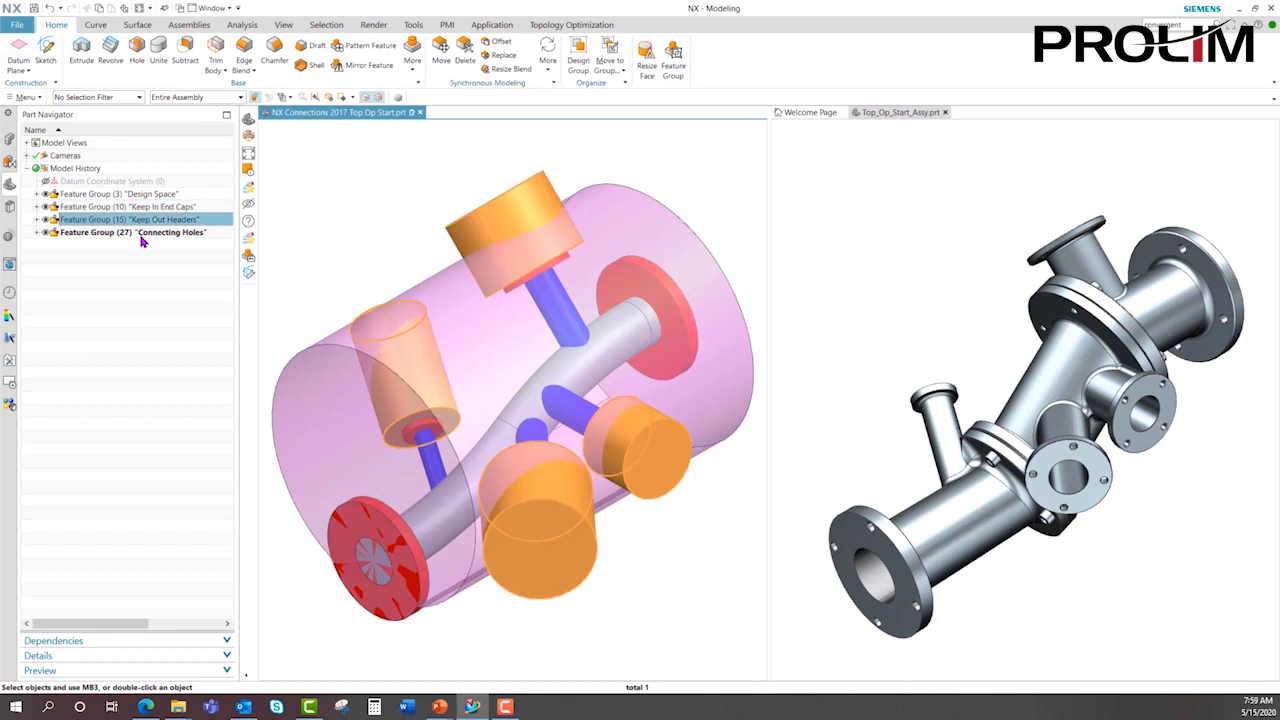
click(145, 236)
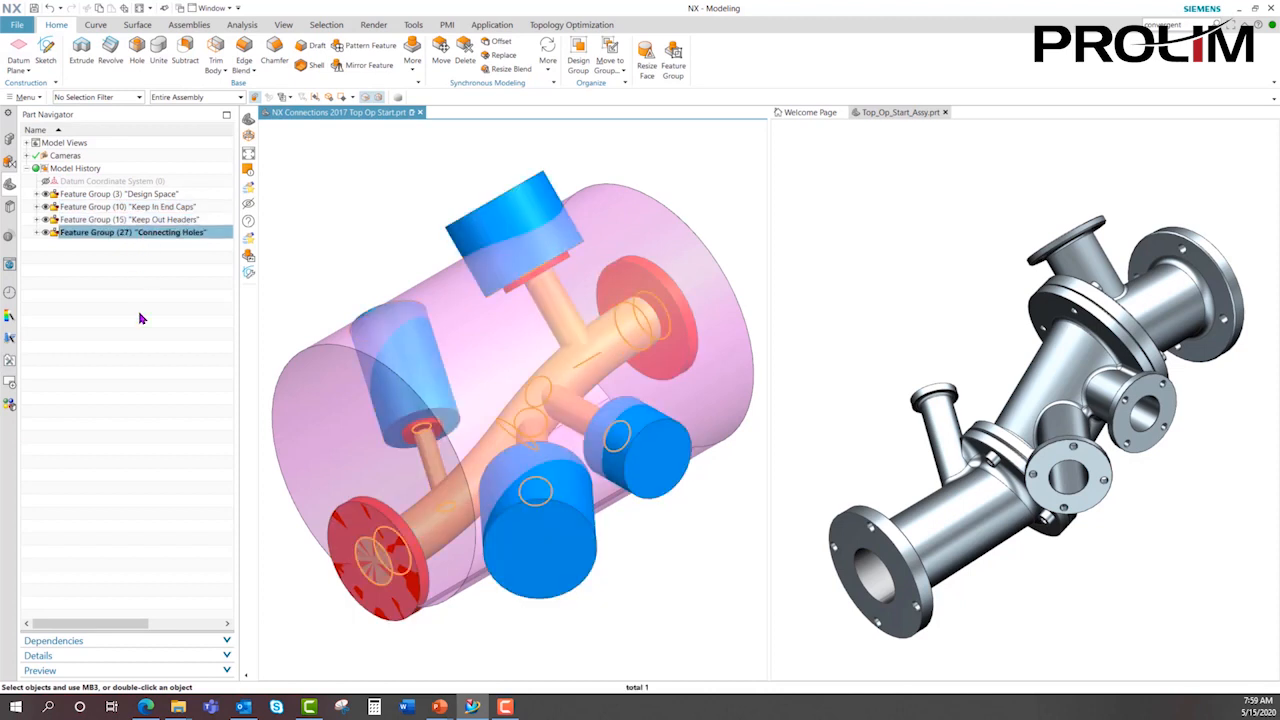
click(140, 318)
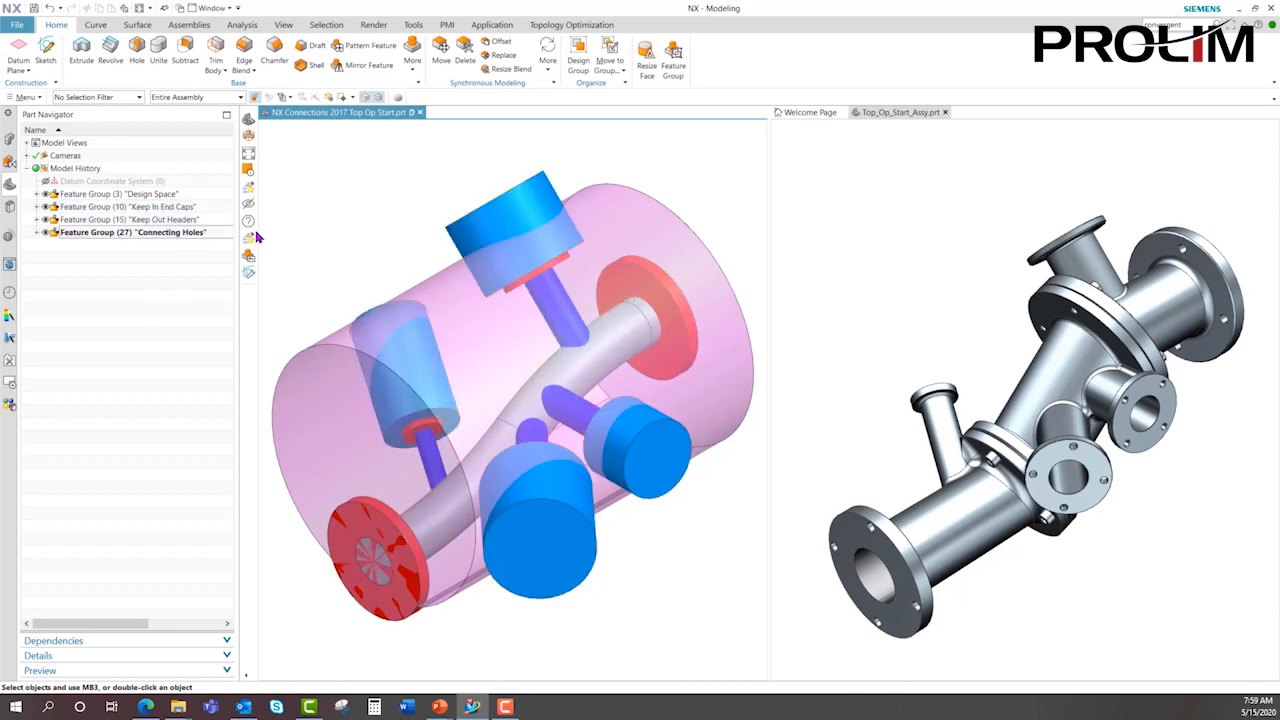
Look up Steel in the material library for topology optimization bodies and leave without assigning a material.
click(567, 25)
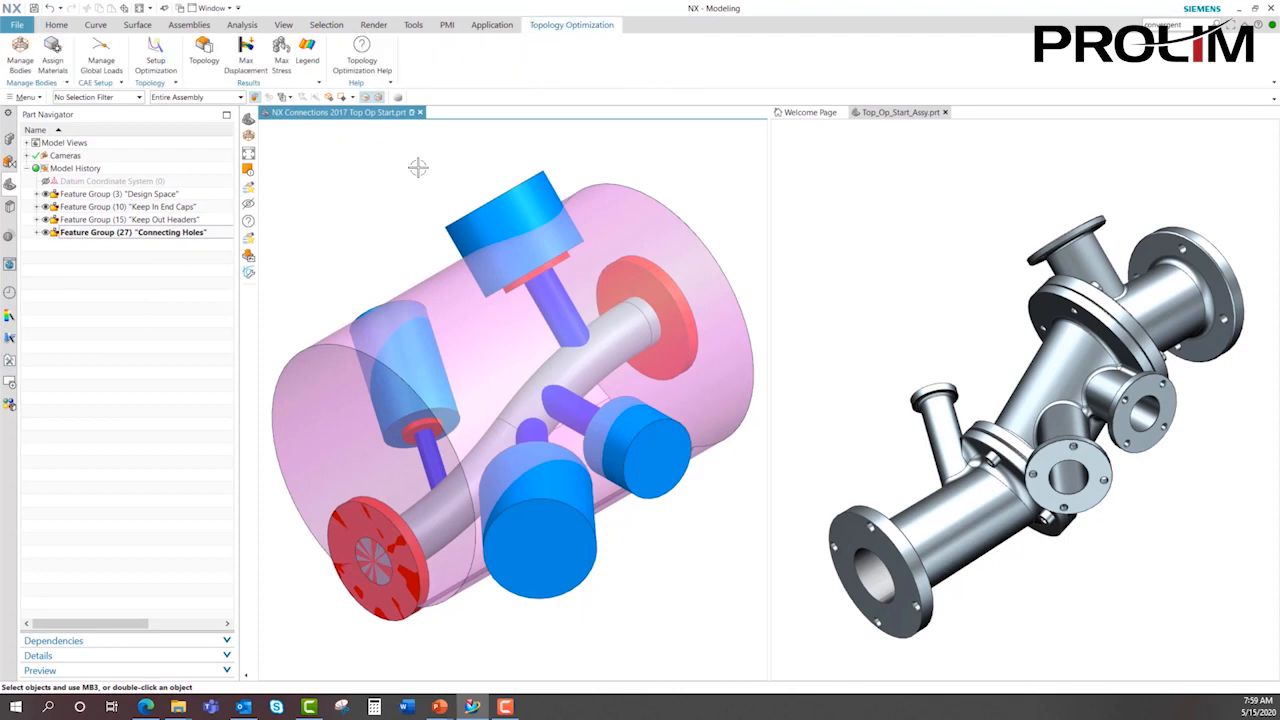
click(60, 56)
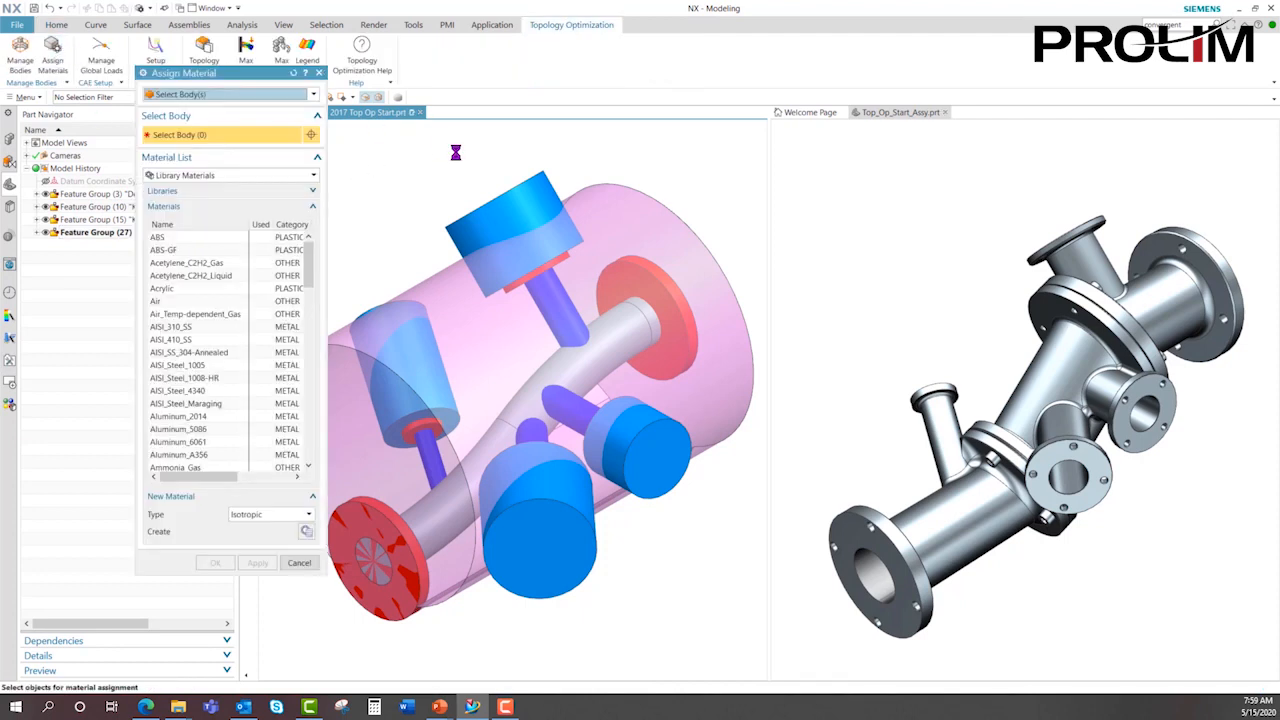
drag(309, 288, 315, 433)
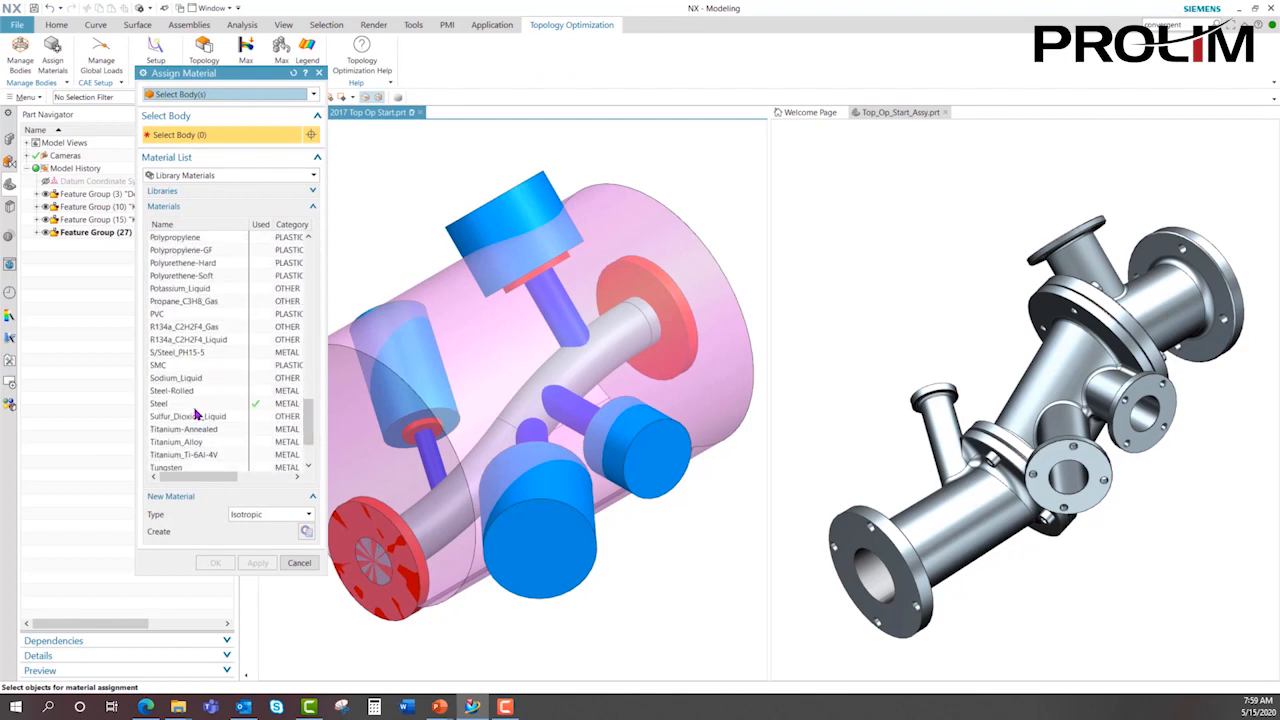
click(200, 405)
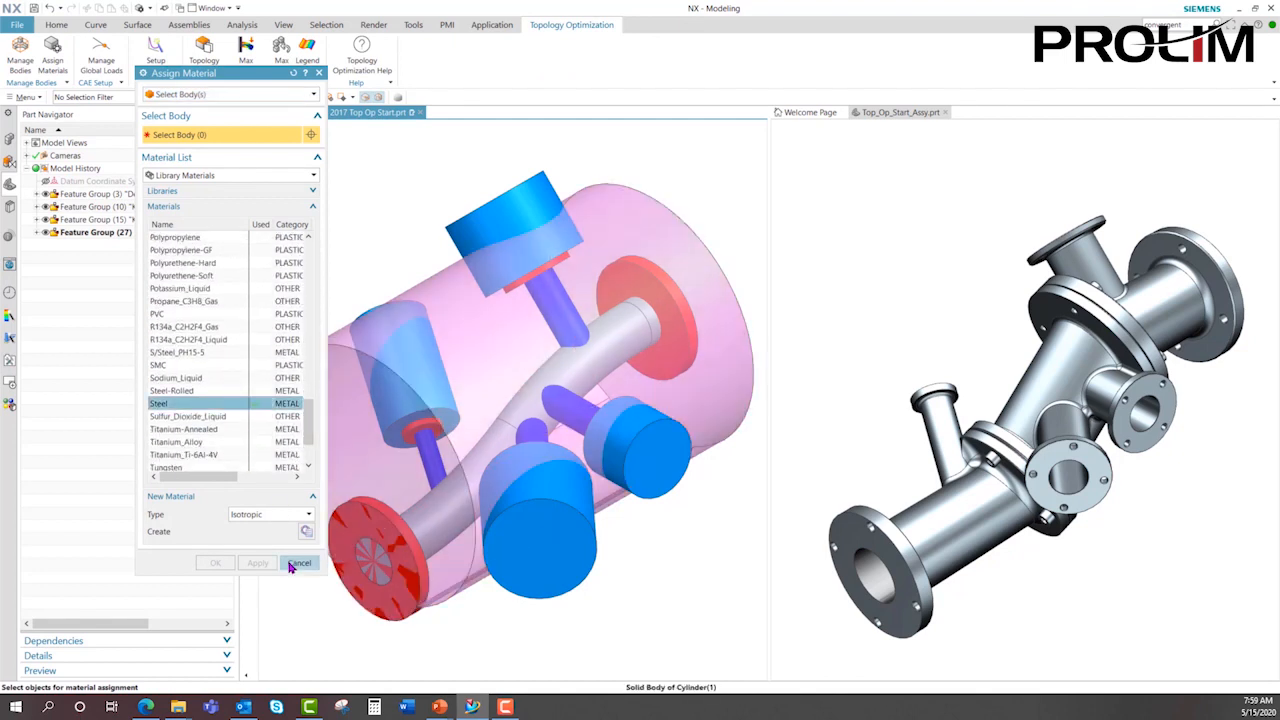
click(290, 563)
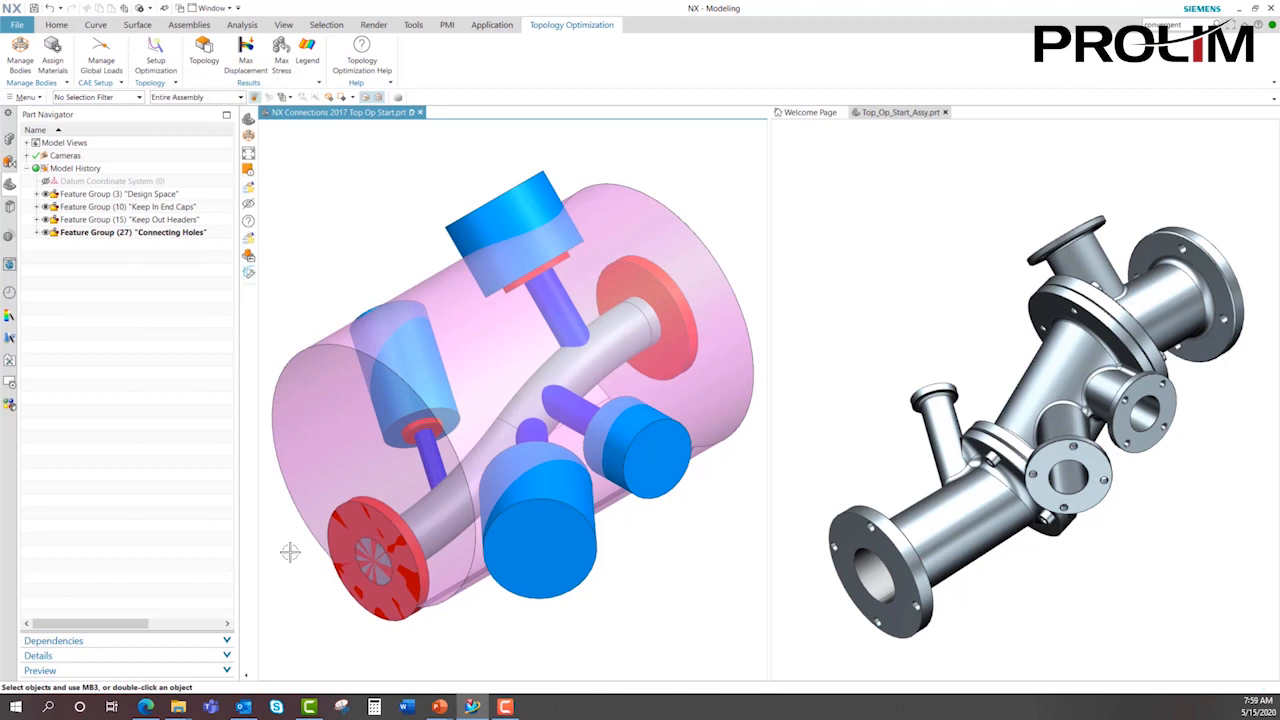
Review the optimization features of the CYLINDER(1) design space, checking the Keep In and ground constraint settings of CYLINDER(4) through CYLINDER(7).
click(20, 66)
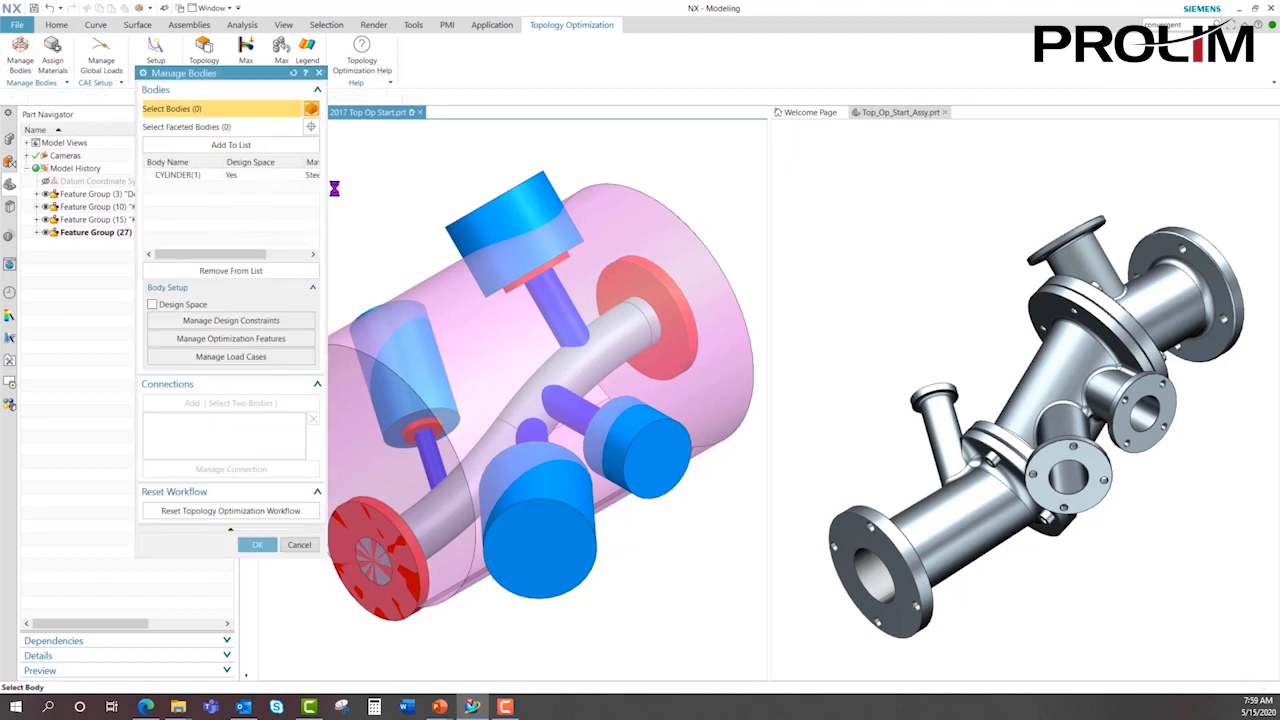
click(187, 176)
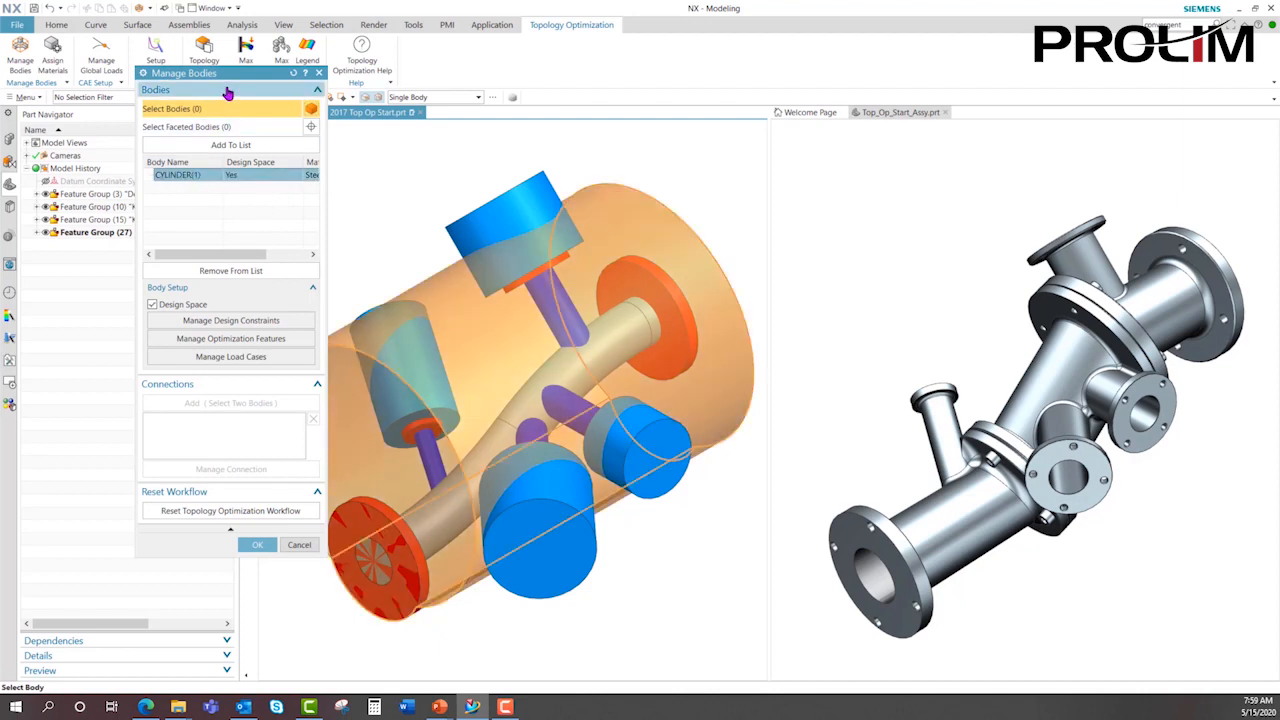
drag(199, 78, 467, 81)
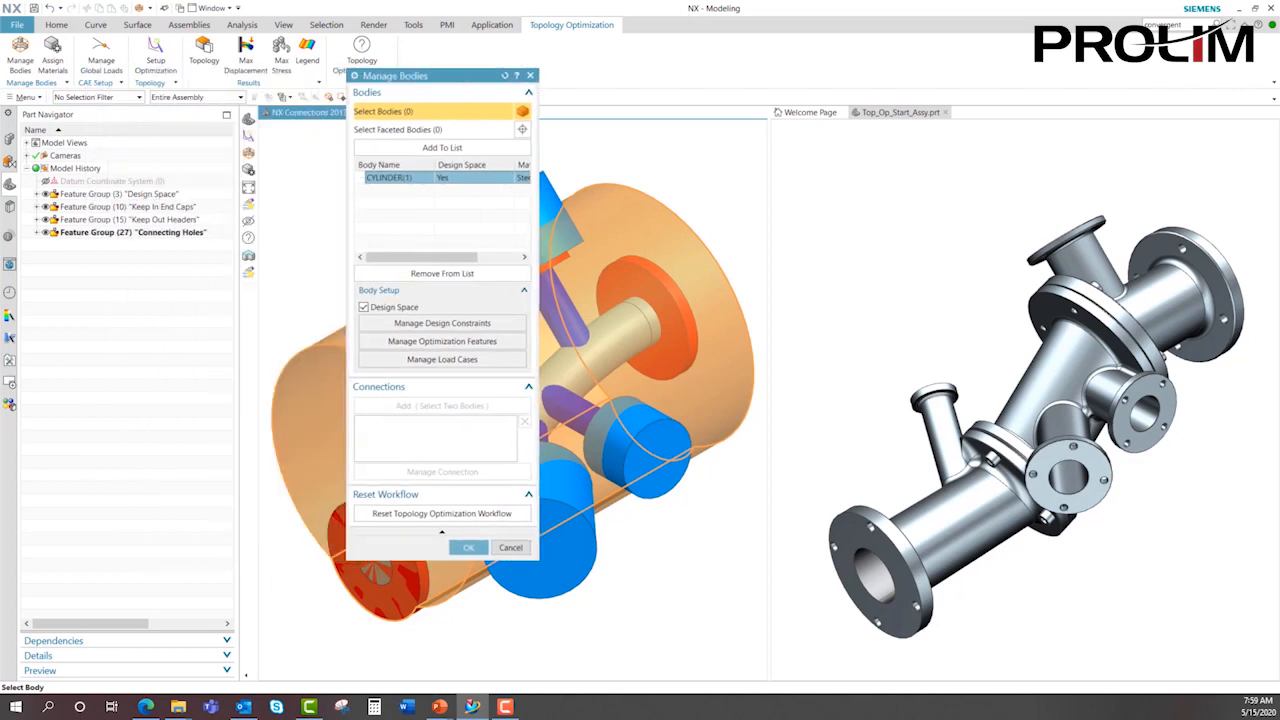
drag(420, 76, 214, 81)
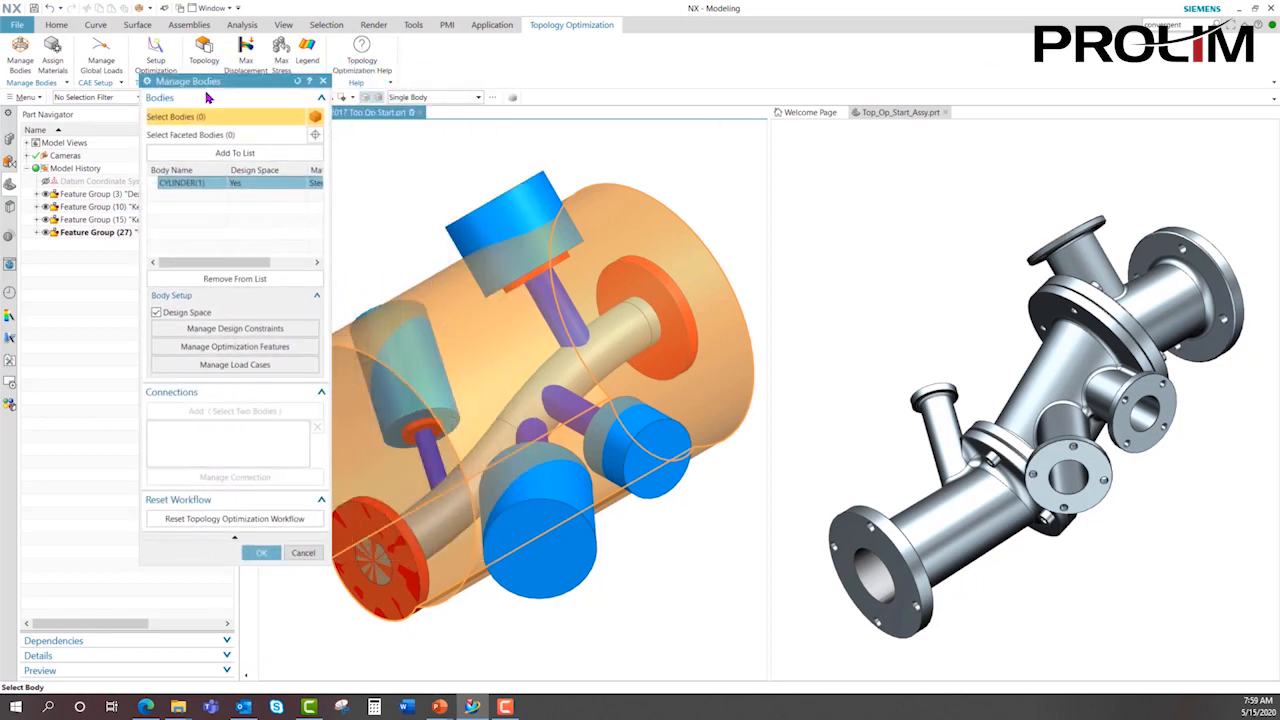
click(253, 349)
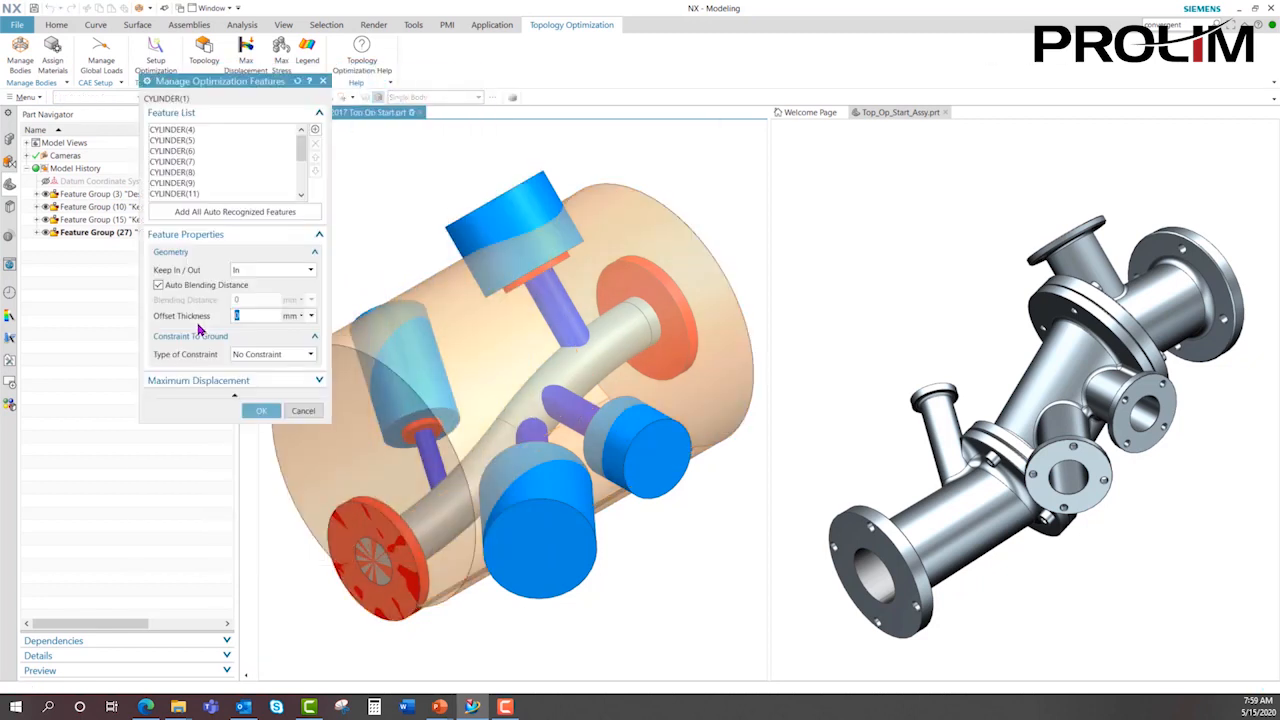
click(173, 131)
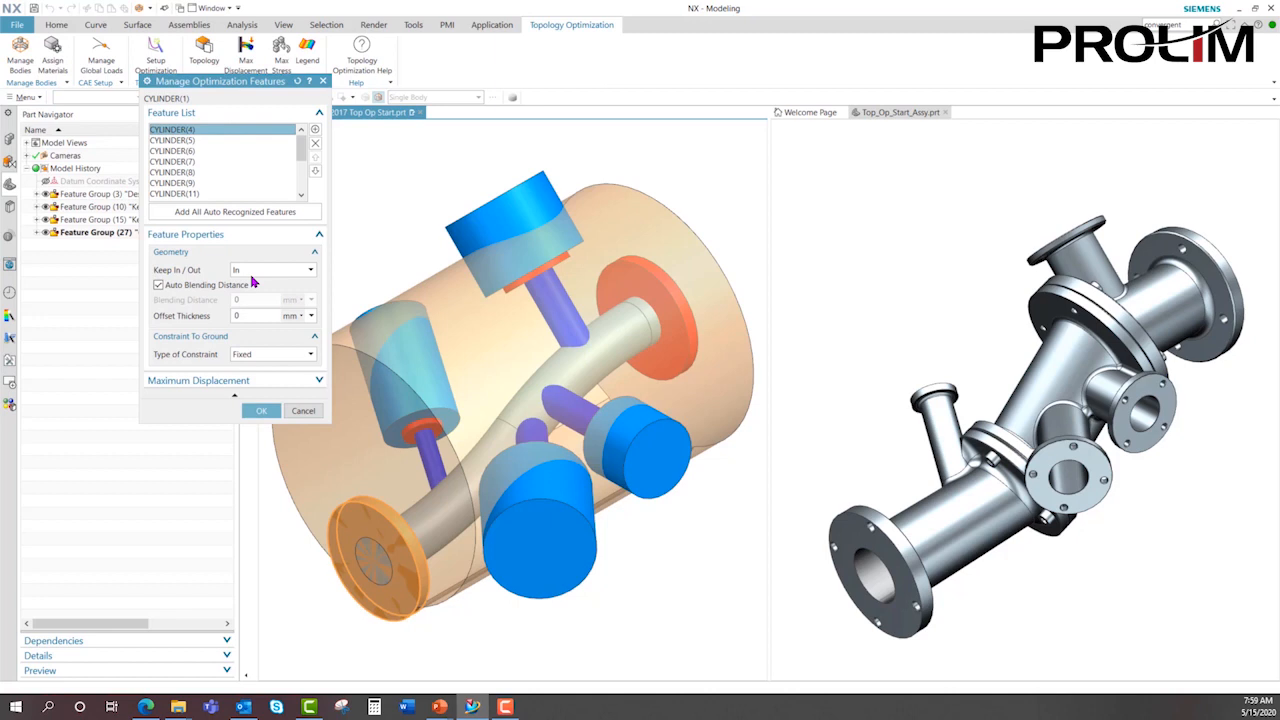
click(193, 141)
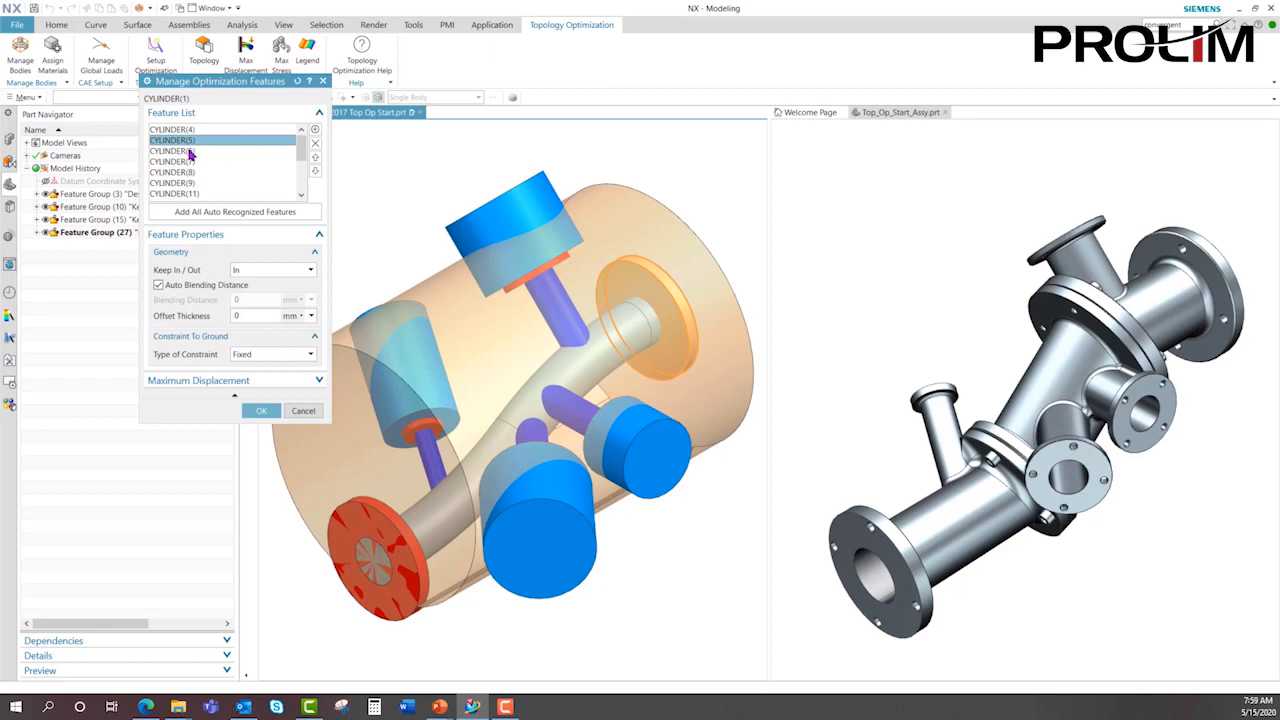
click(190, 151)
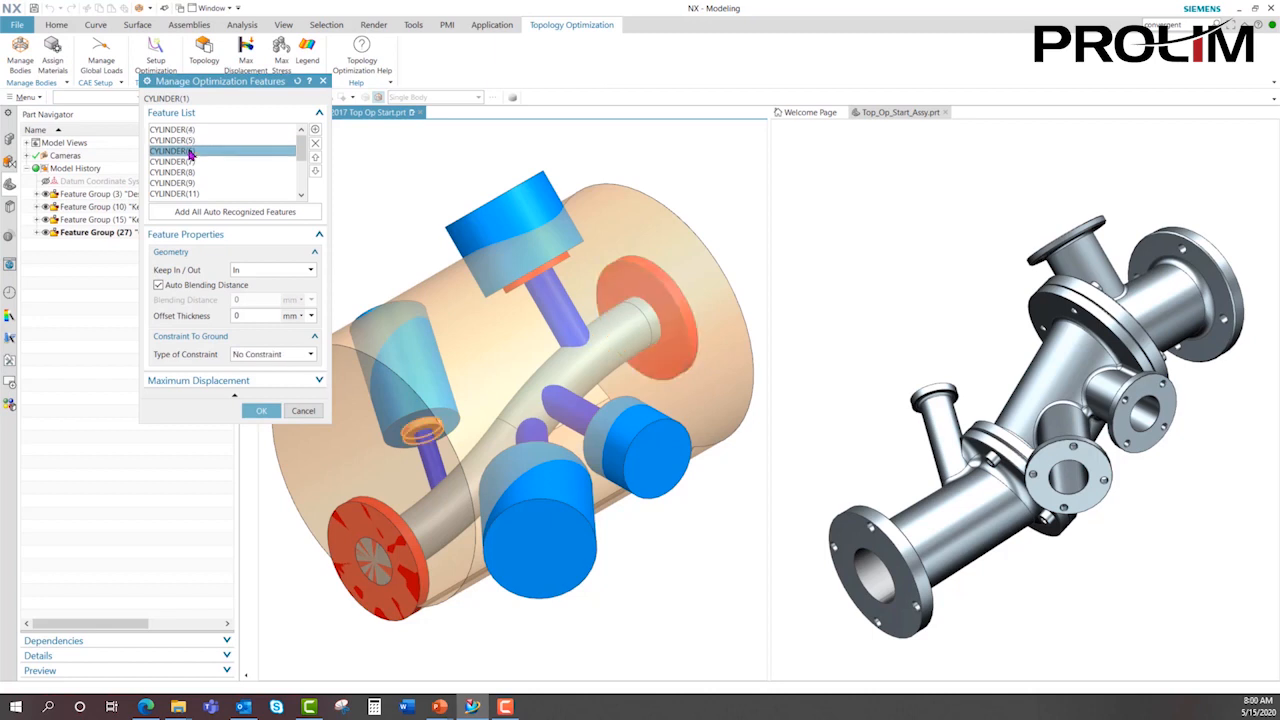
click(190, 160)
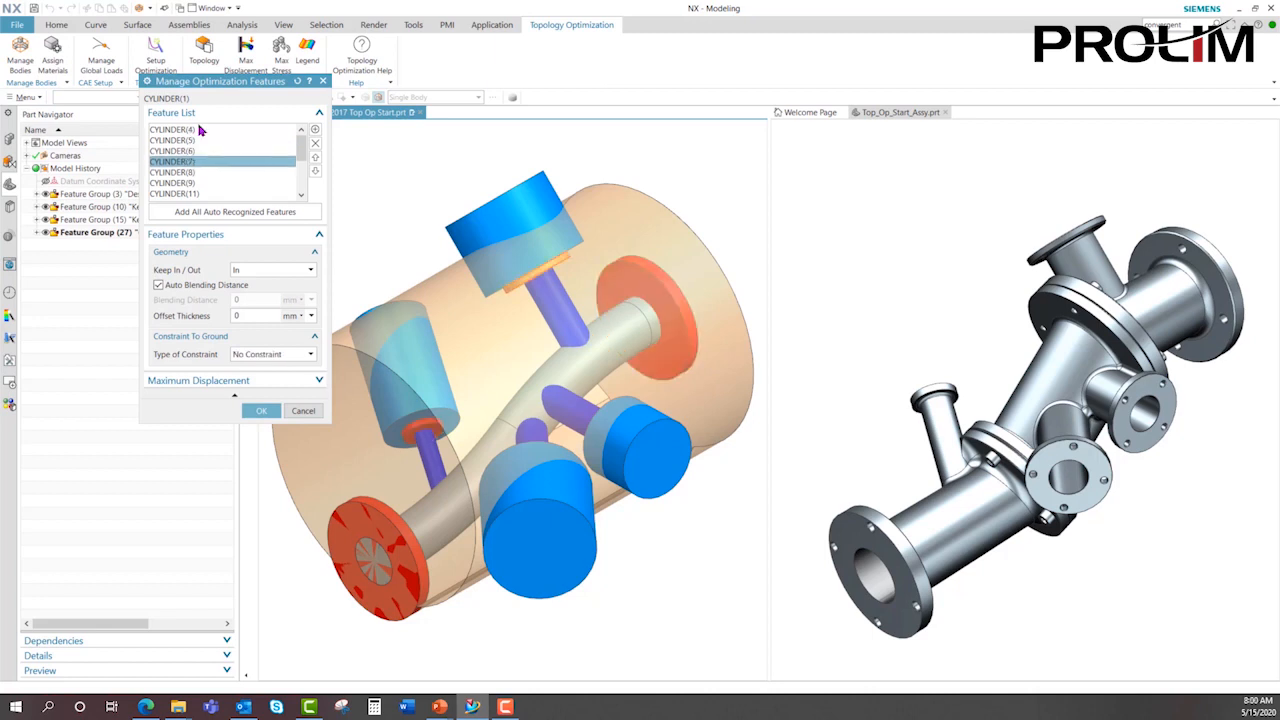
Check the shell type and offset thickness of CYLINDER(19) and UNPARAMETERIZED_FEATURE(21), and leave the optimization features unchanged.
drag(297, 155, 300, 180)
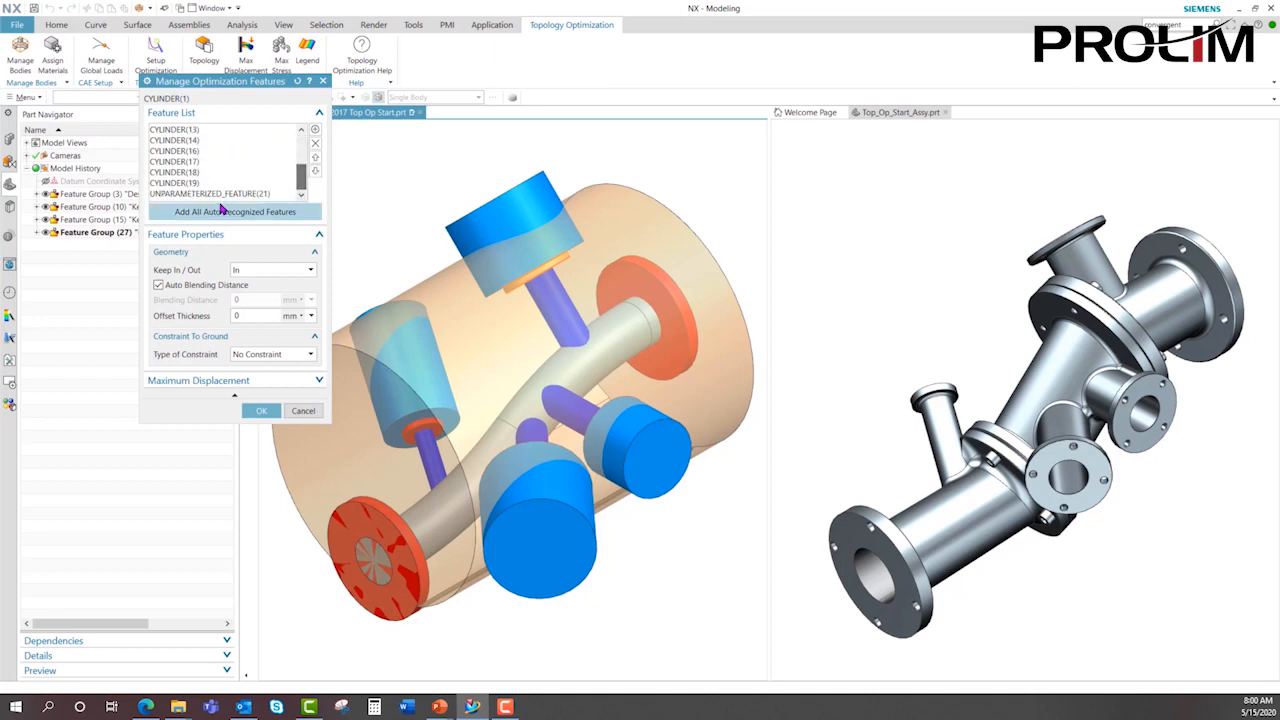
click(178, 185)
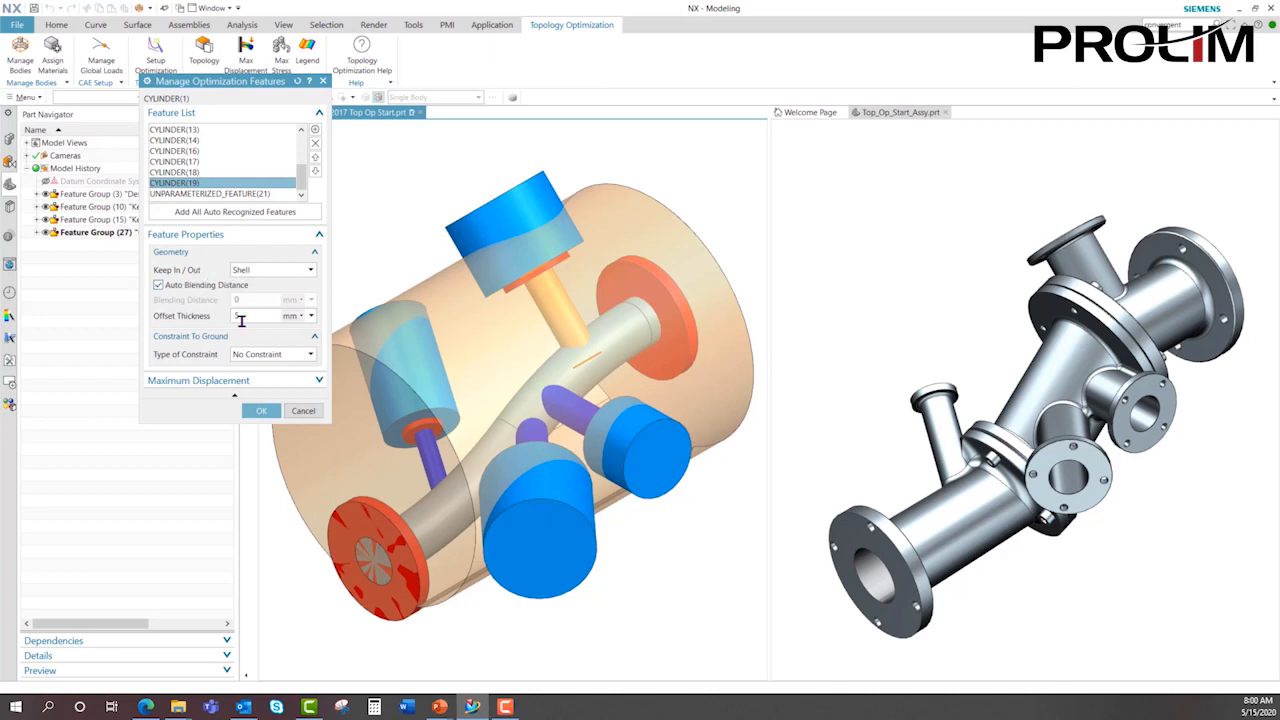
click(242, 195)
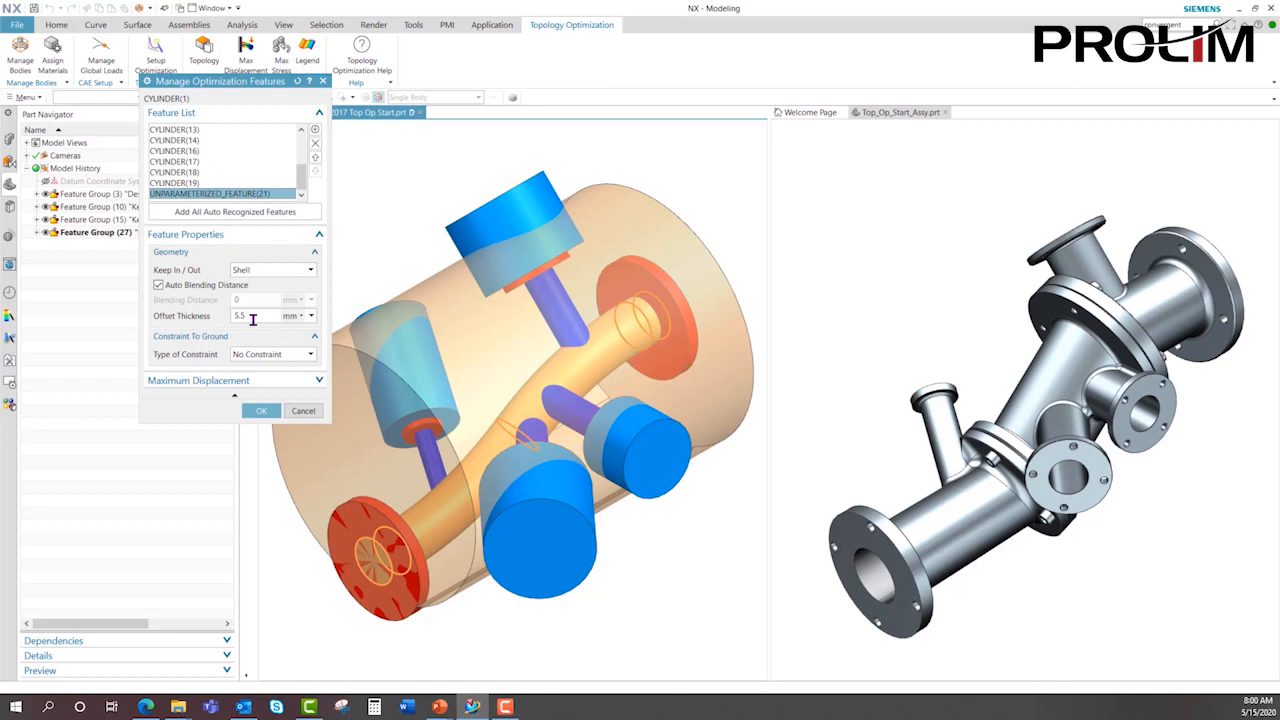
click(305, 415)
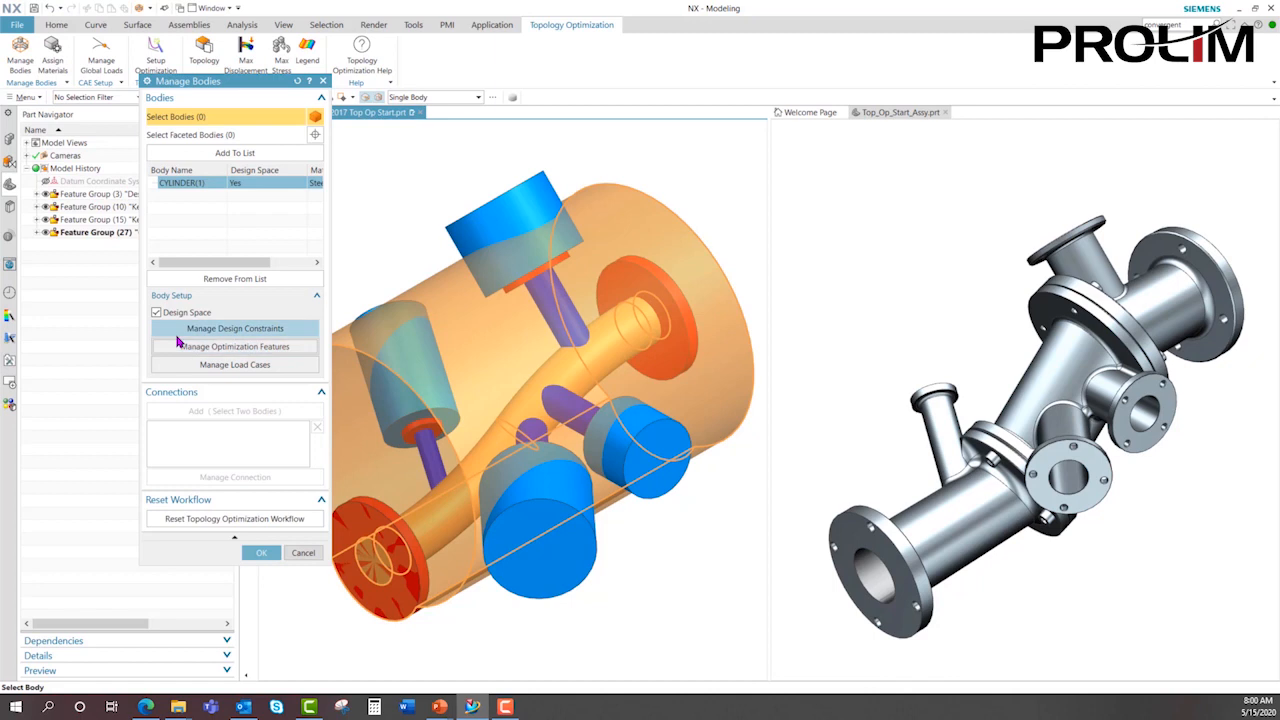
Check the pressure load on CYLINDER(17) in Load Case 1, and leave the load cases and body management without changes.
click(206, 366)
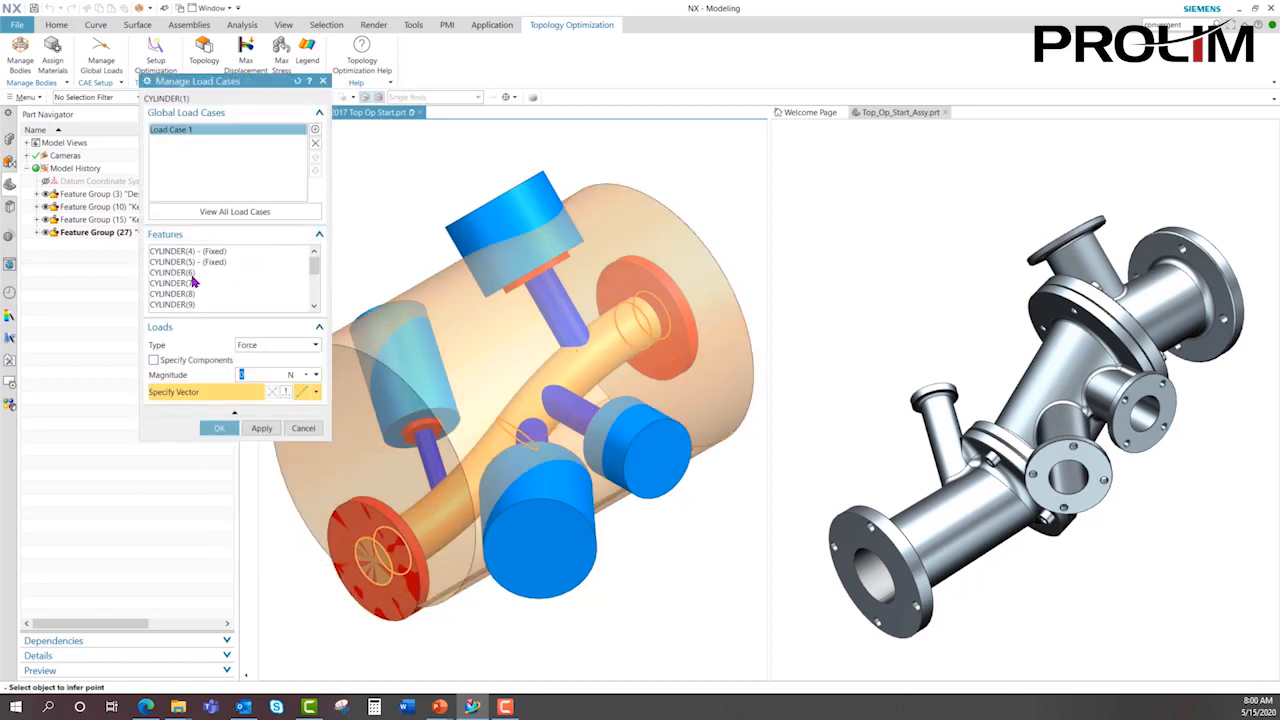
drag(314, 265, 295, 302)
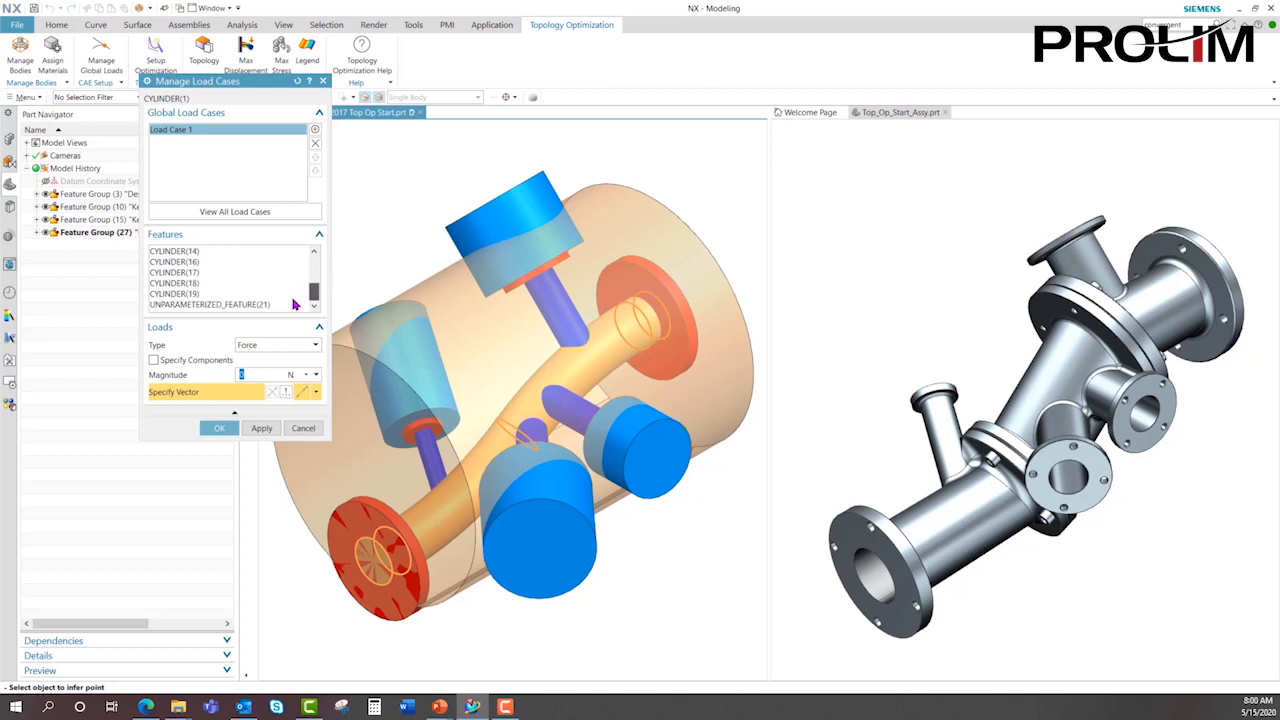
click(195, 275)
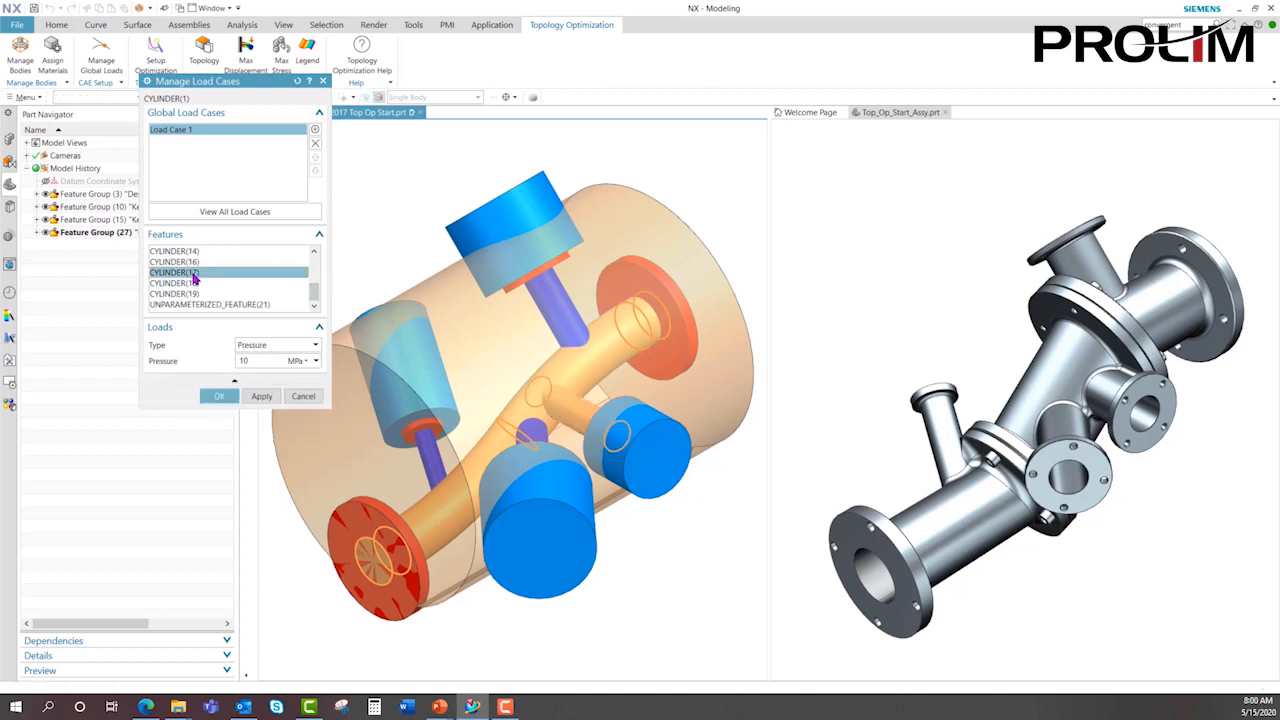
click(279, 347)
click(279, 350)
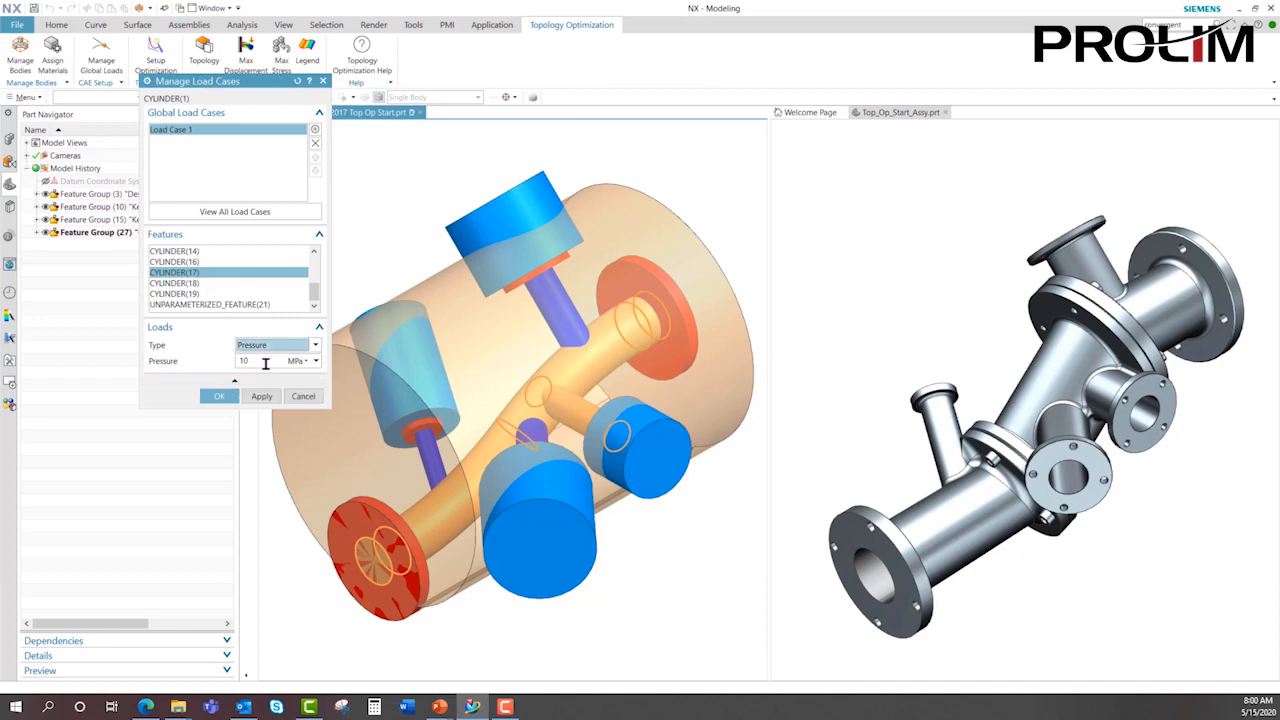
click(316, 397)
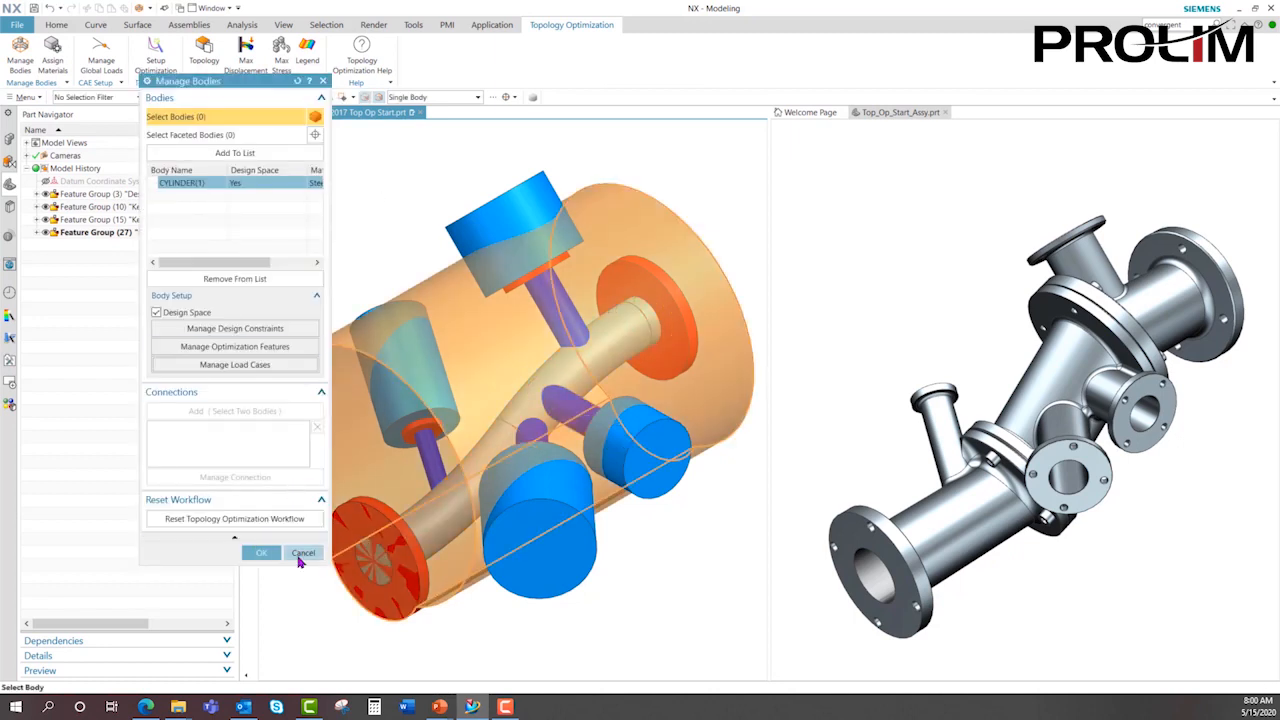
click(300, 555)
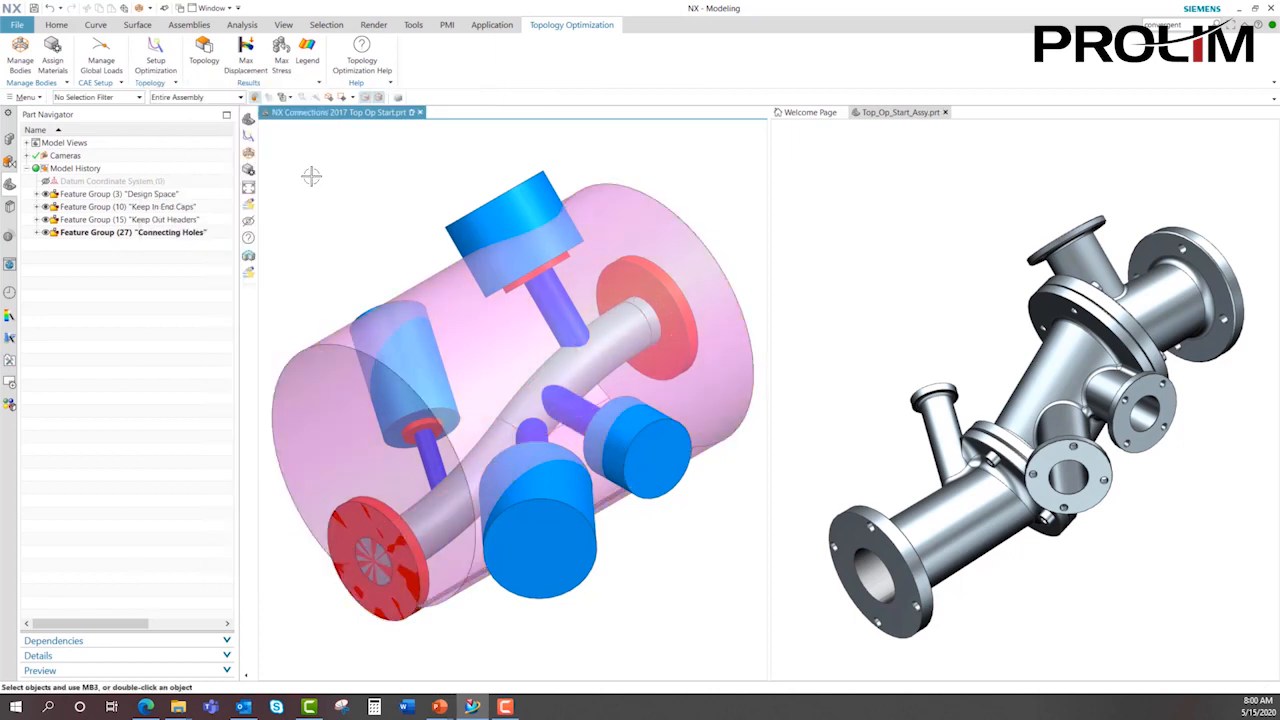
Estimate the optimization parameters and run the CYLINDER(1) optimization with the type Minimize strain energy subject to mass target.
click(157, 60)
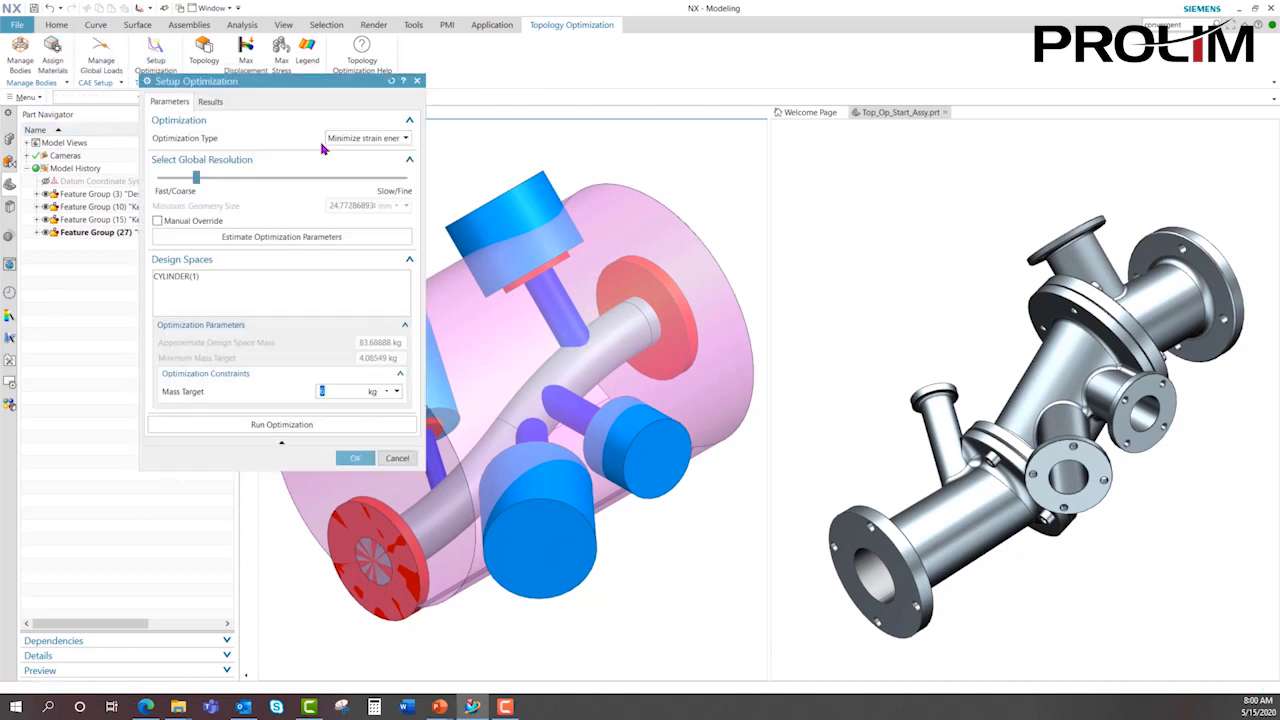
click(345, 139)
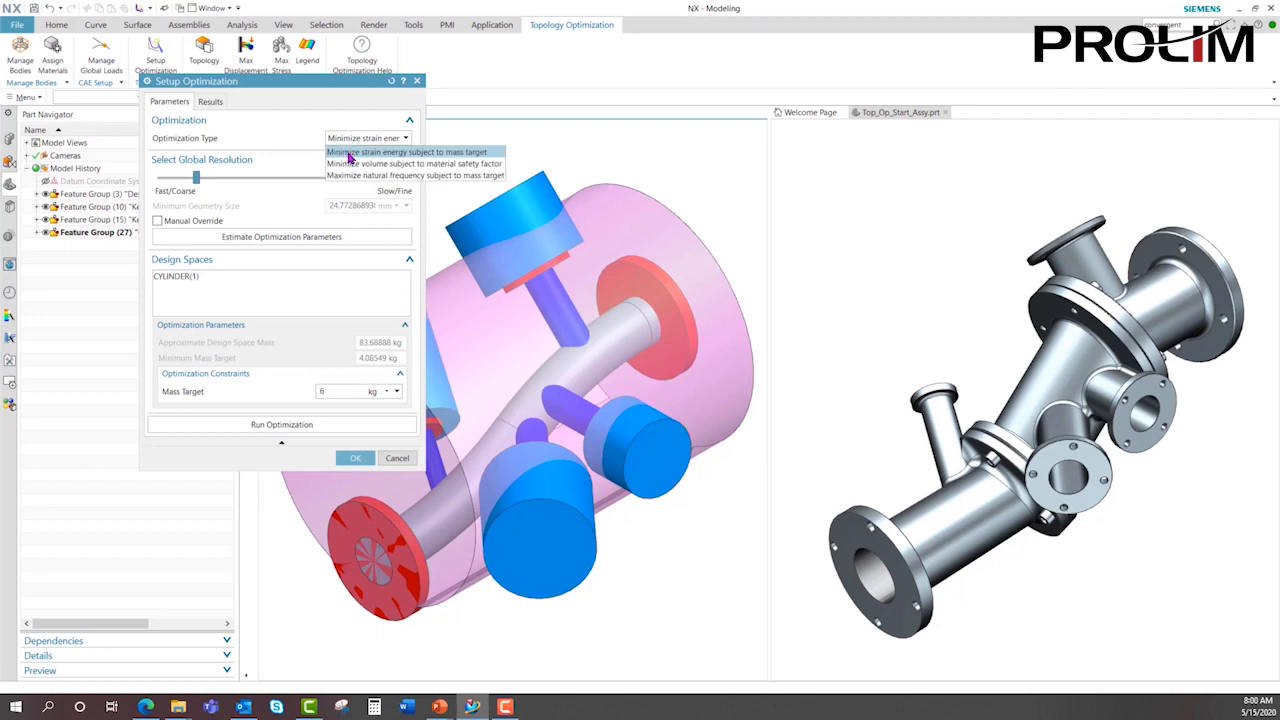
click(348, 156)
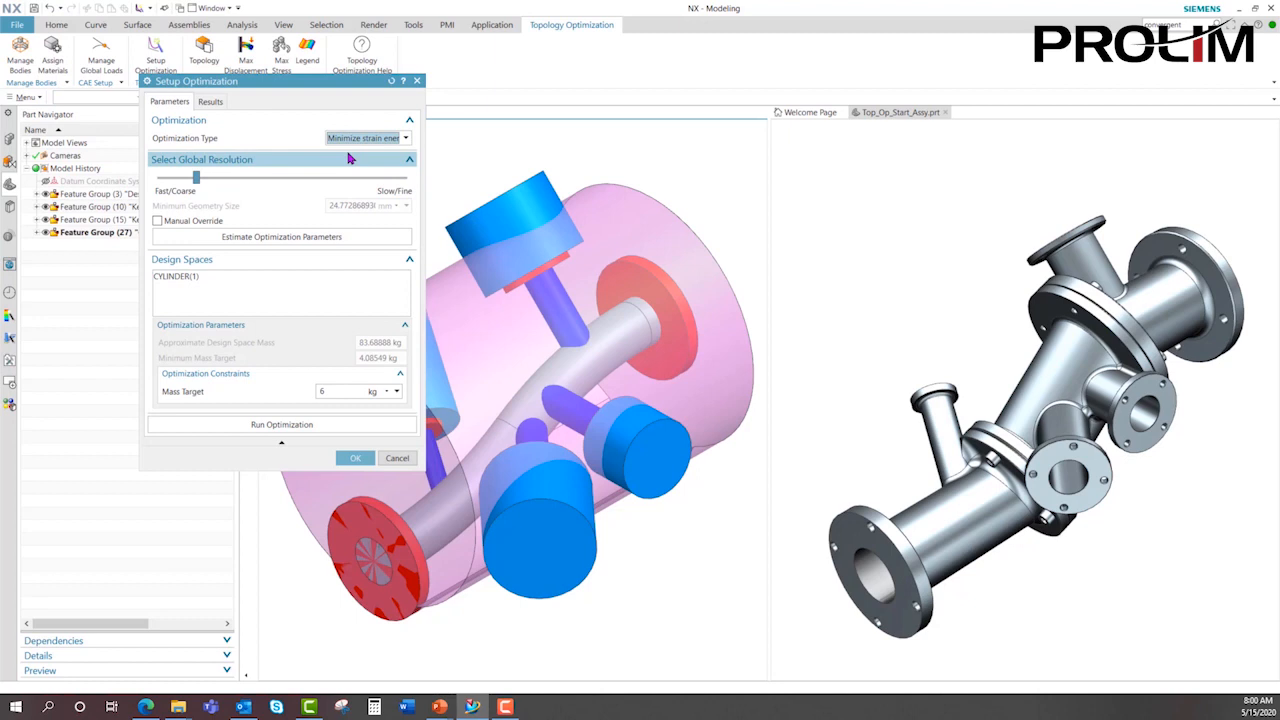
click(272, 238)
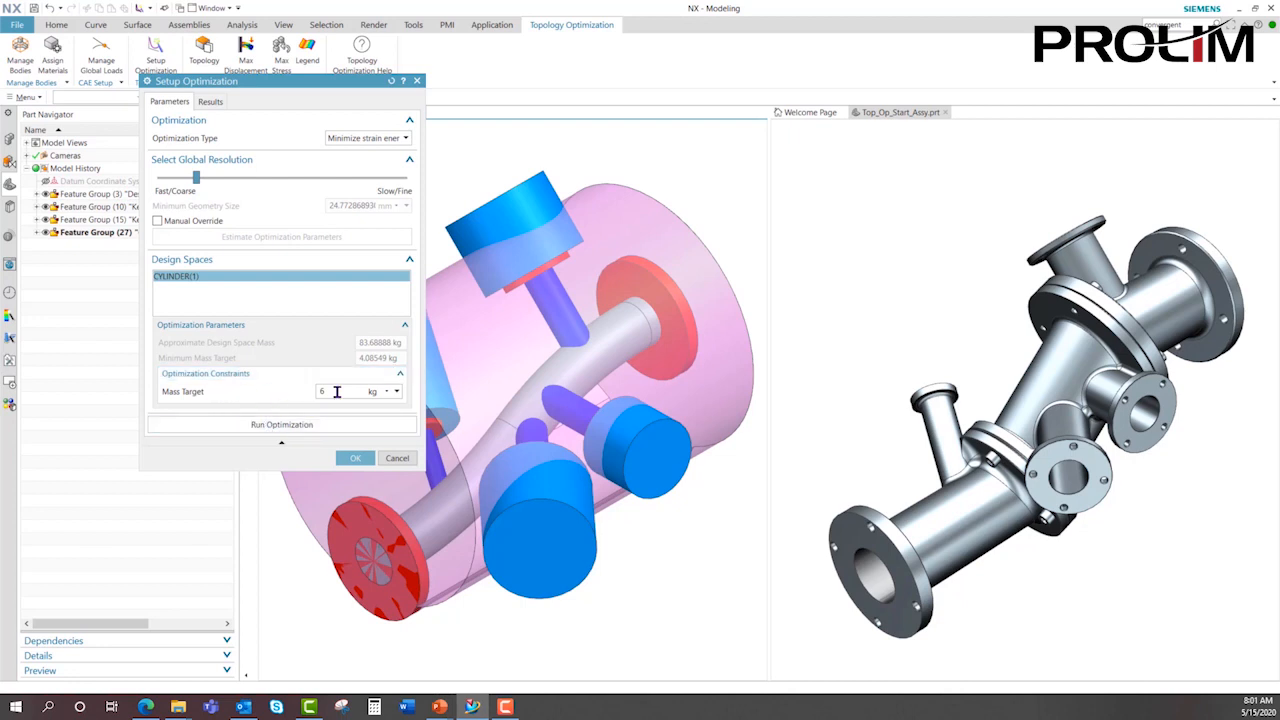
click(290, 424)
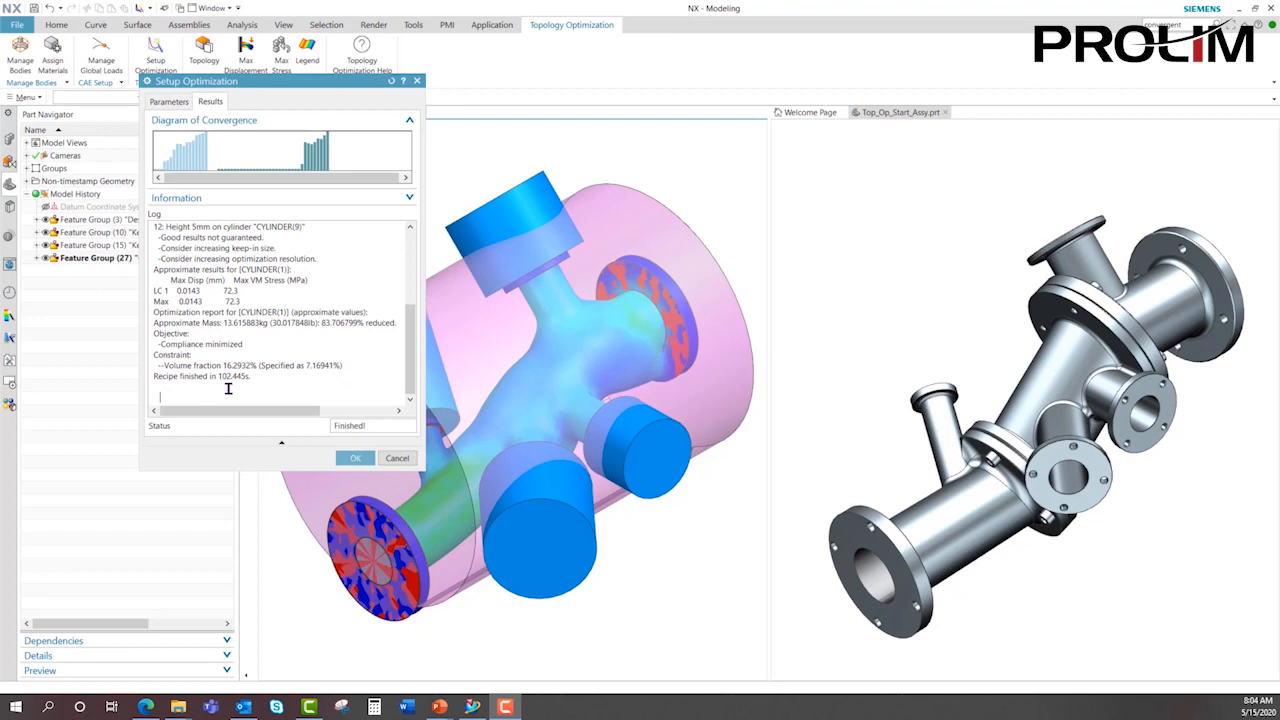
click(354, 458)
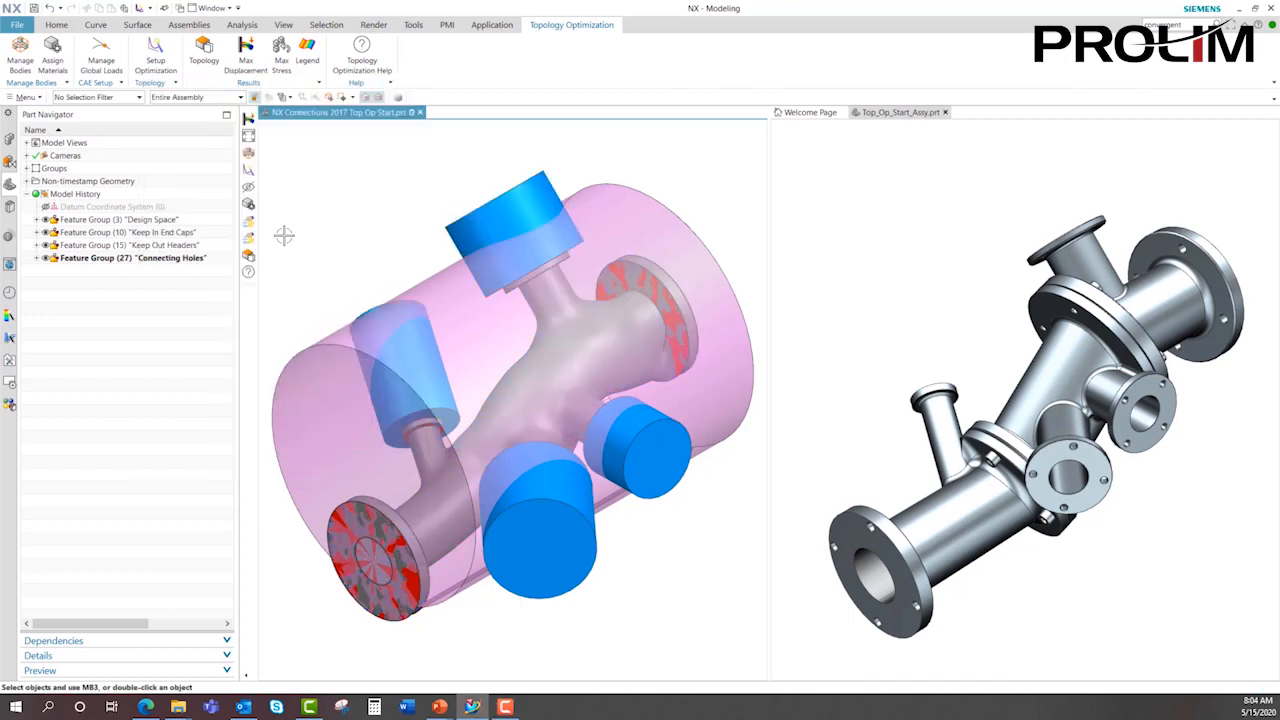
Hide the four feature groups and the displacement and stress bodies so that only the optimized TO_CYLINDER_1_ body is displayed.
click(29, 182)
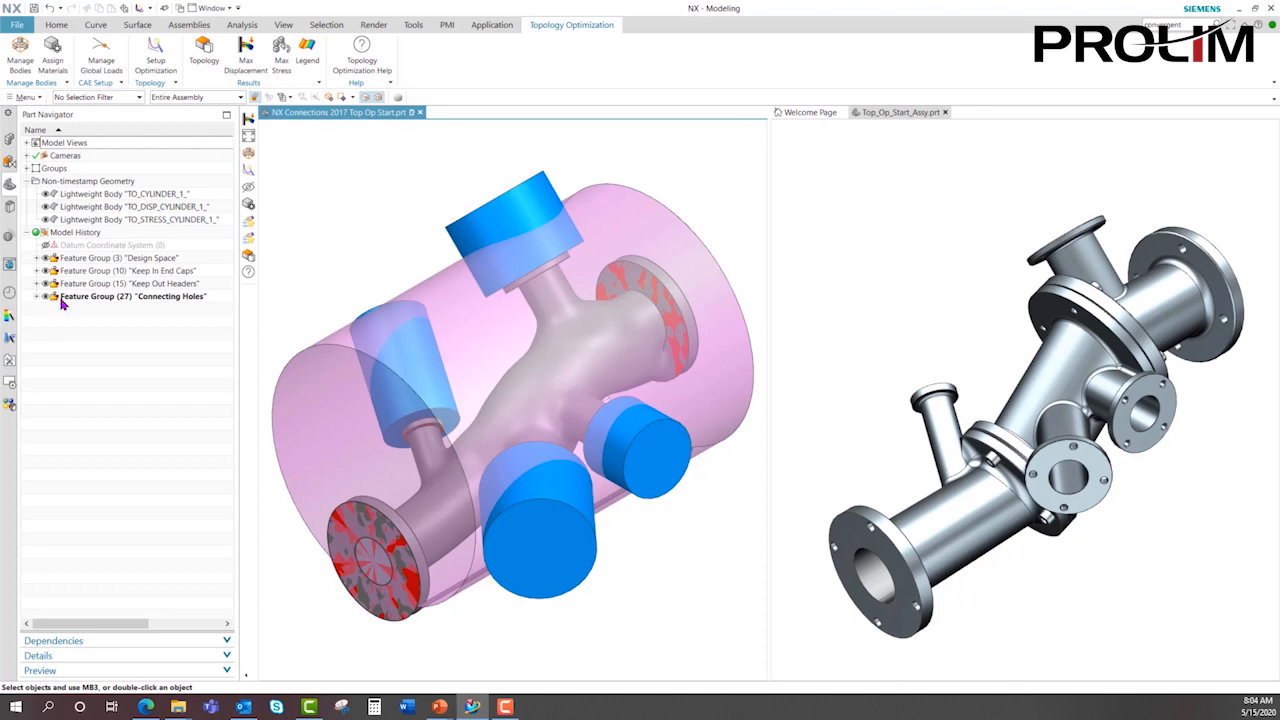
click(46, 259)
click(46, 271)
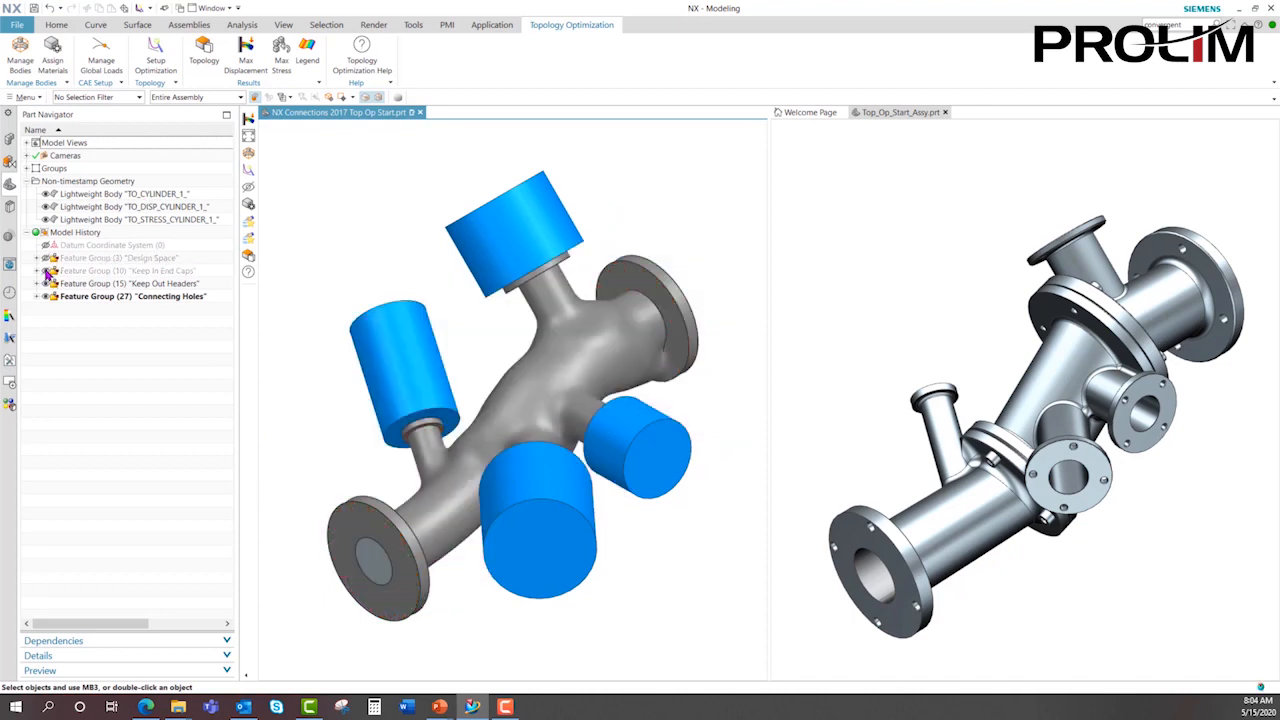
click(46, 284)
click(46, 297)
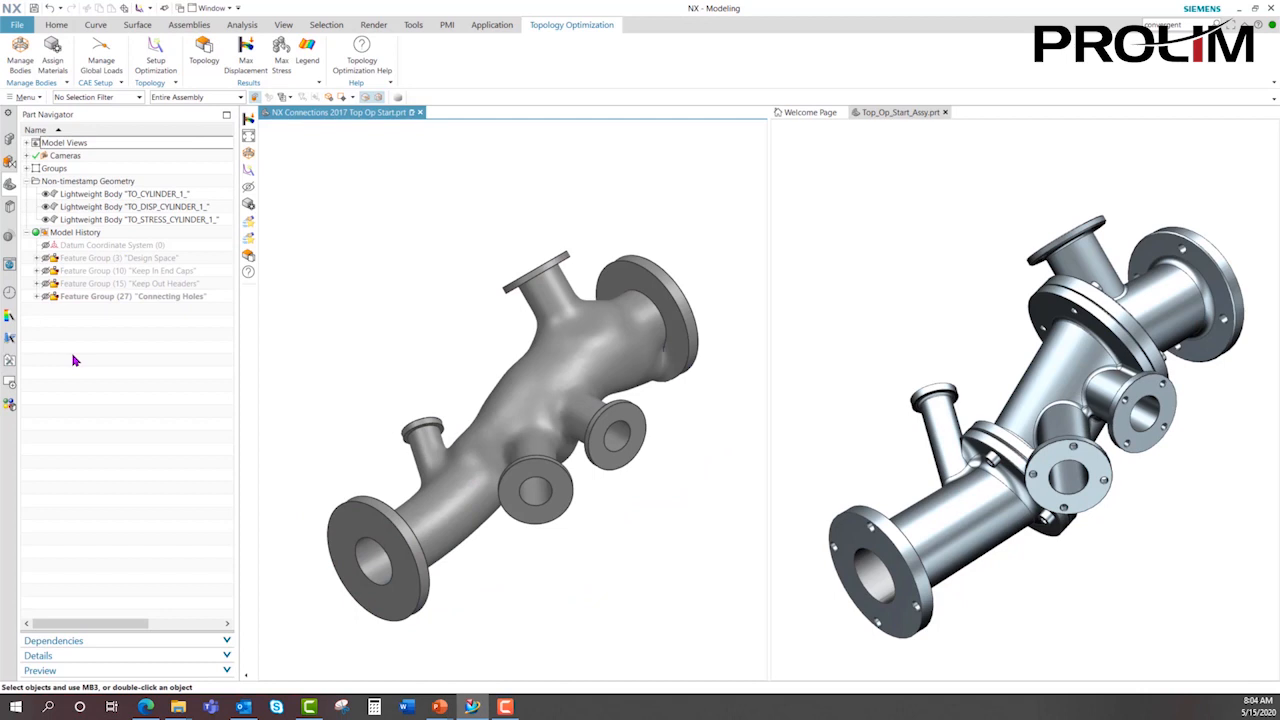
click(45, 219)
click(45, 206)
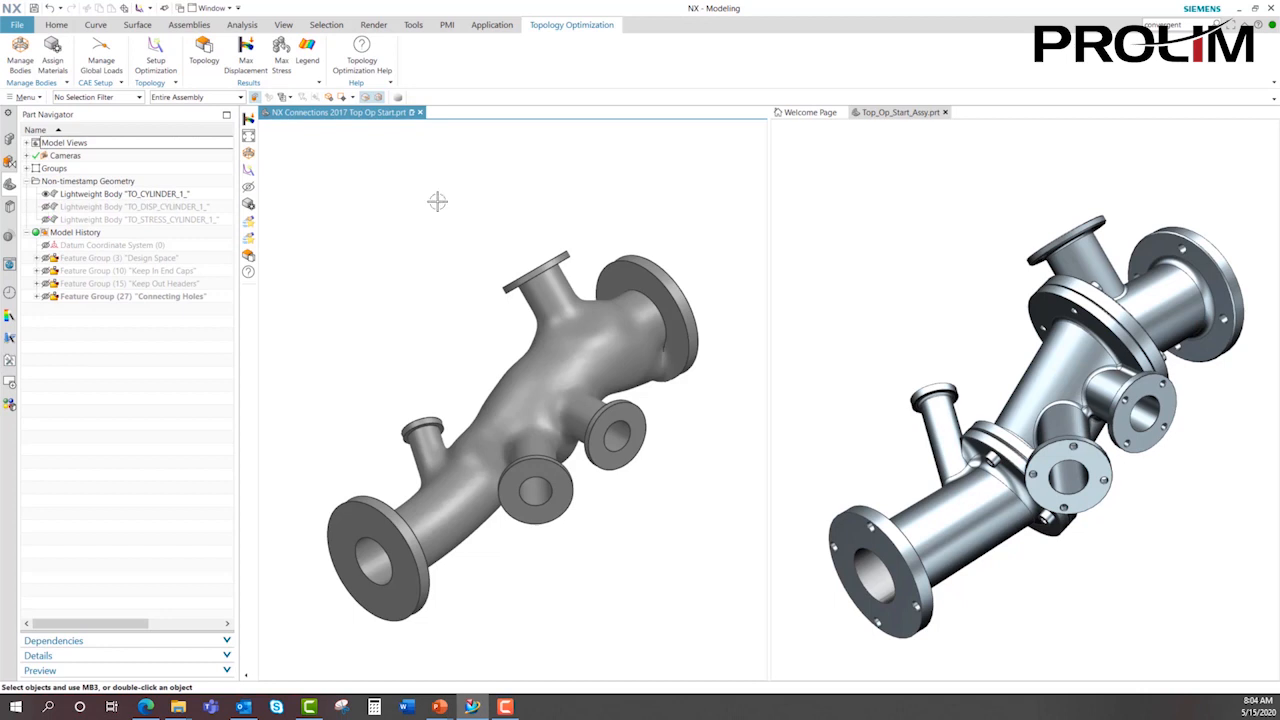
Display the TO_DISP_CYLINDER_1_ body in place of TO_CYLINDER_1_, and switch the display to the TO_STRESS_CYLINDER_1_ body.
click(45, 206)
click(44, 195)
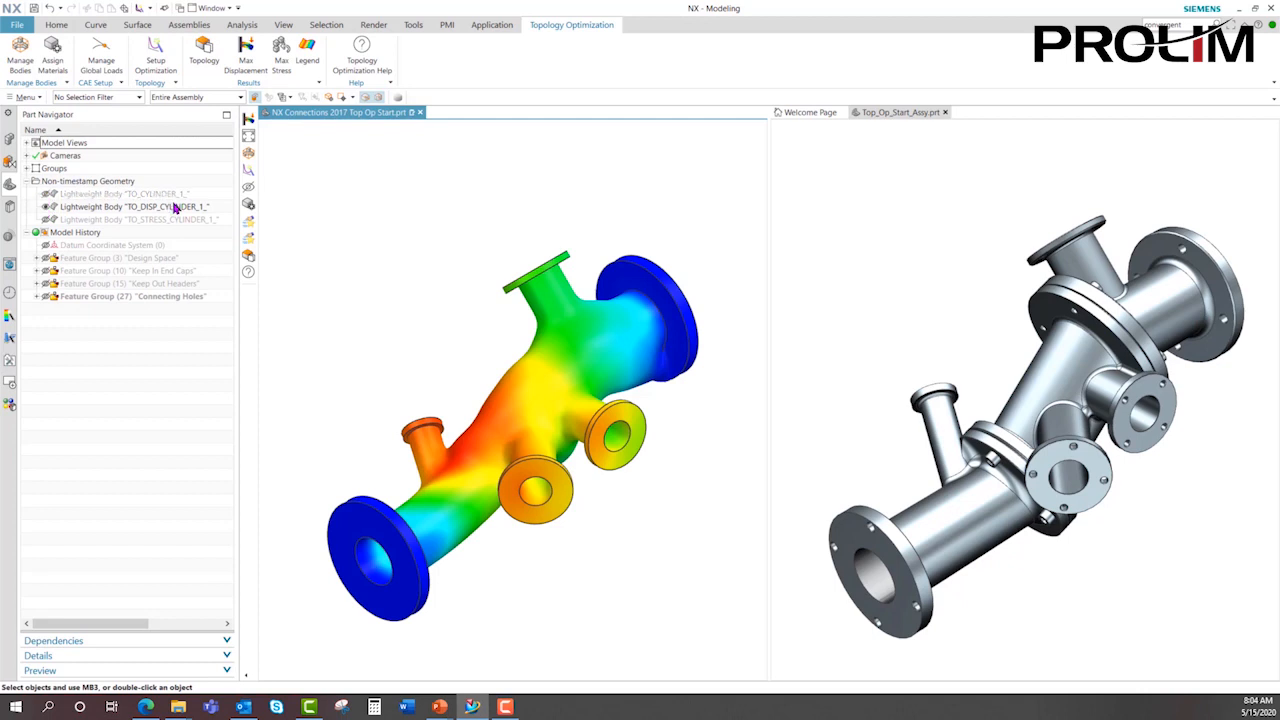
click(45, 219)
click(45, 206)
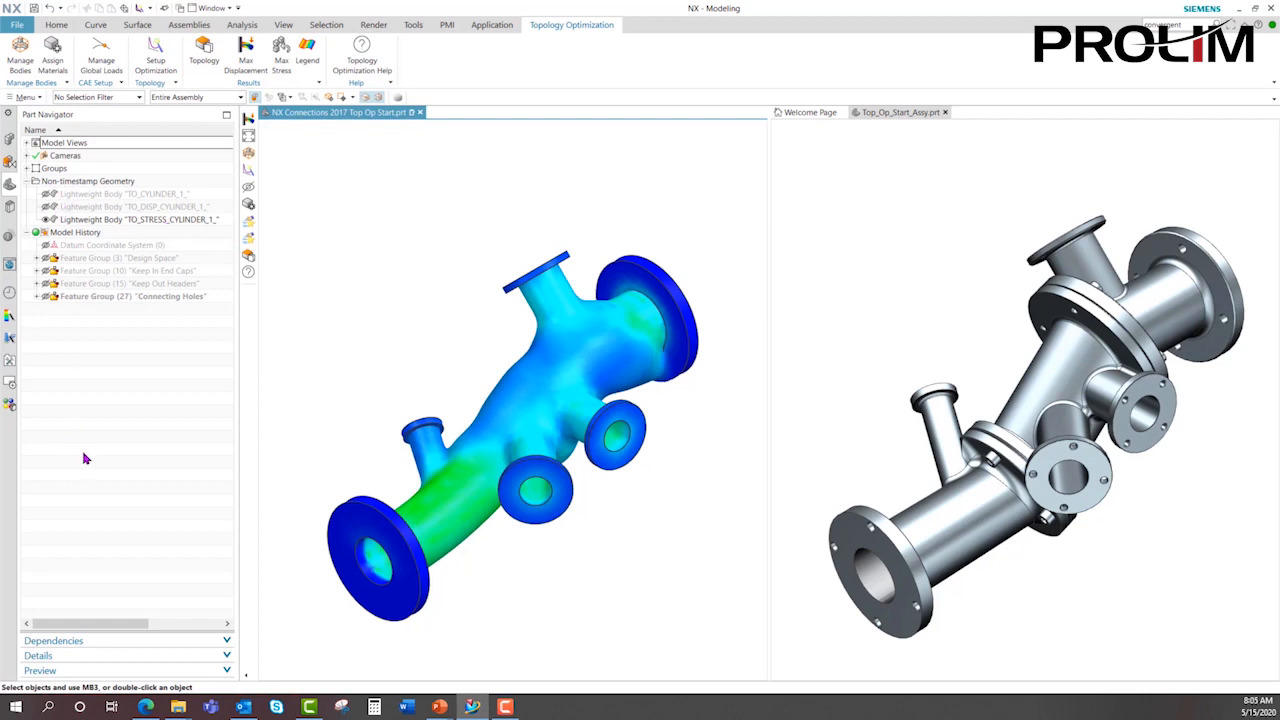
click(35, 181)
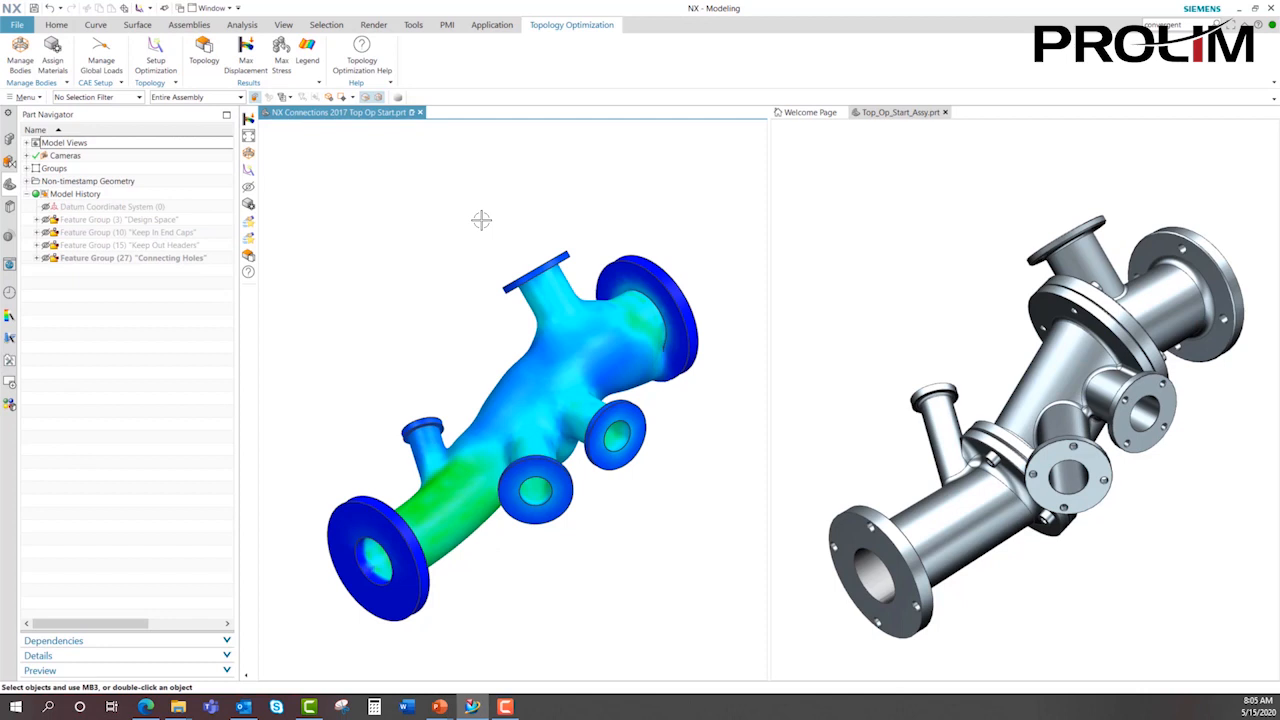